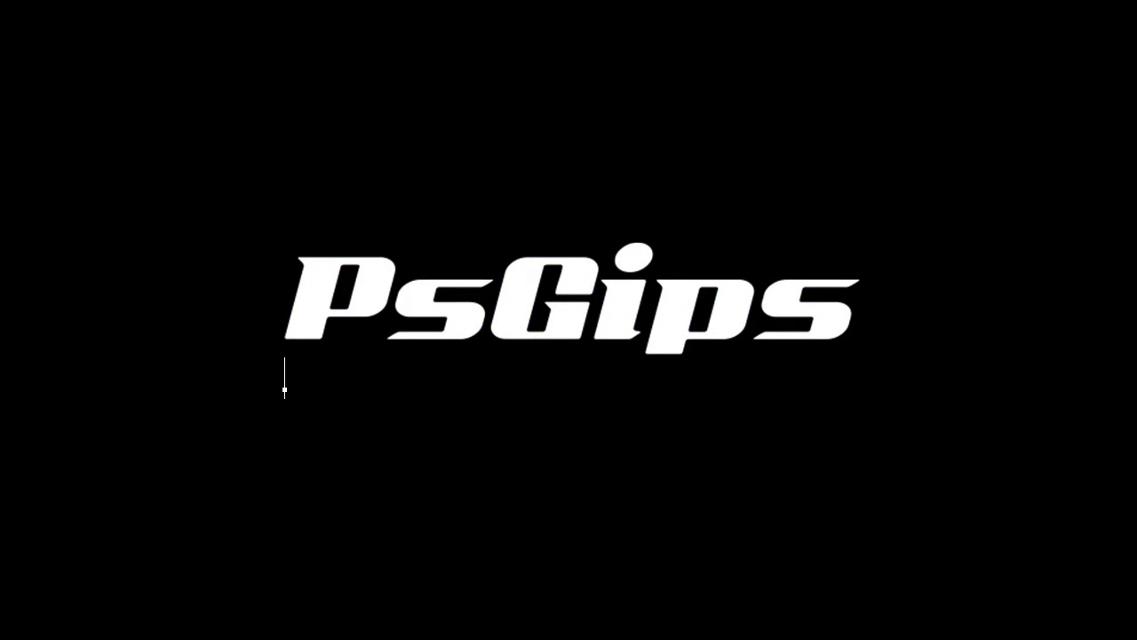
Create a new white-background document of 800 × 400 px at 72 ppi
{"action": "type", "text": "Photoshop tutorials for begin"}
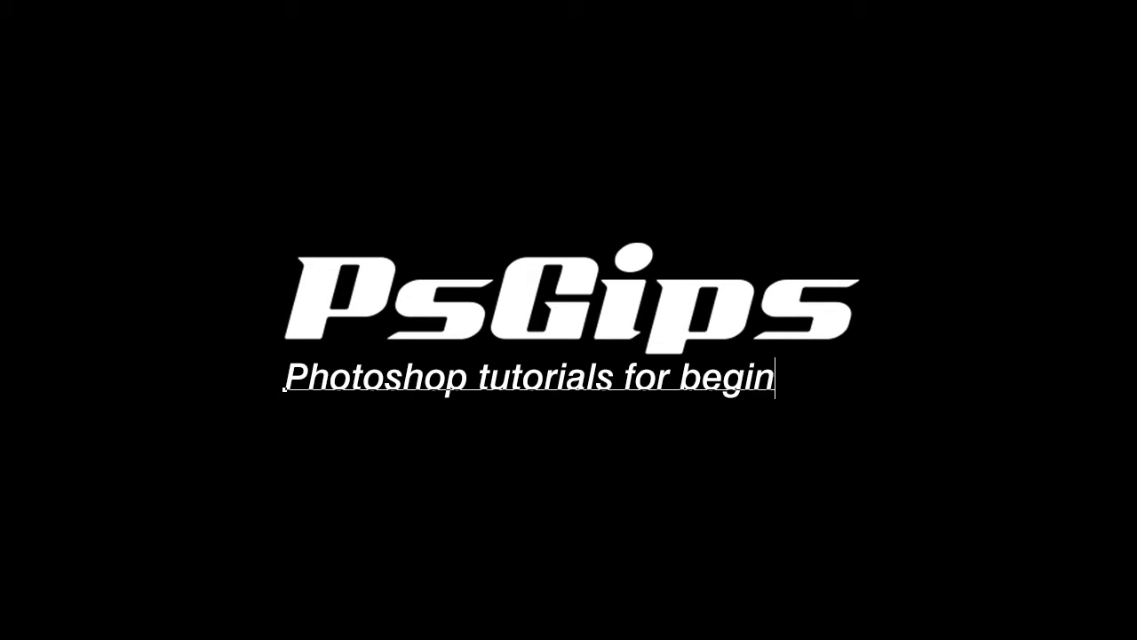
{"action": "type", "text": "ners."}
{"action": "key", "text": "ctrl+Return"}
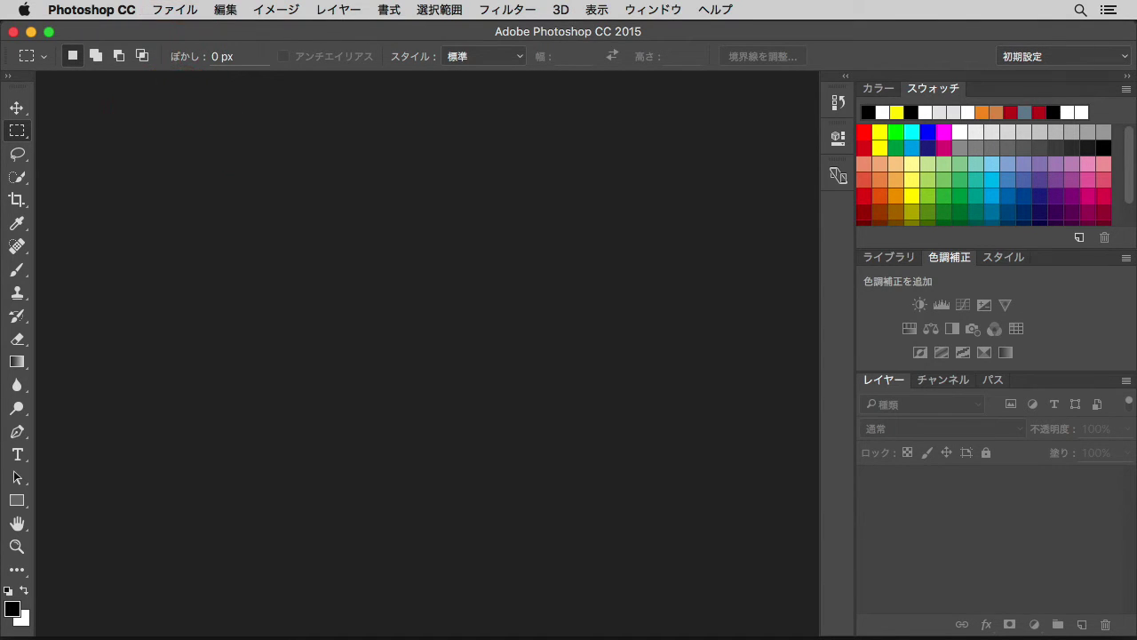
{"action": "left_click", "coordinate": [176, 12]}
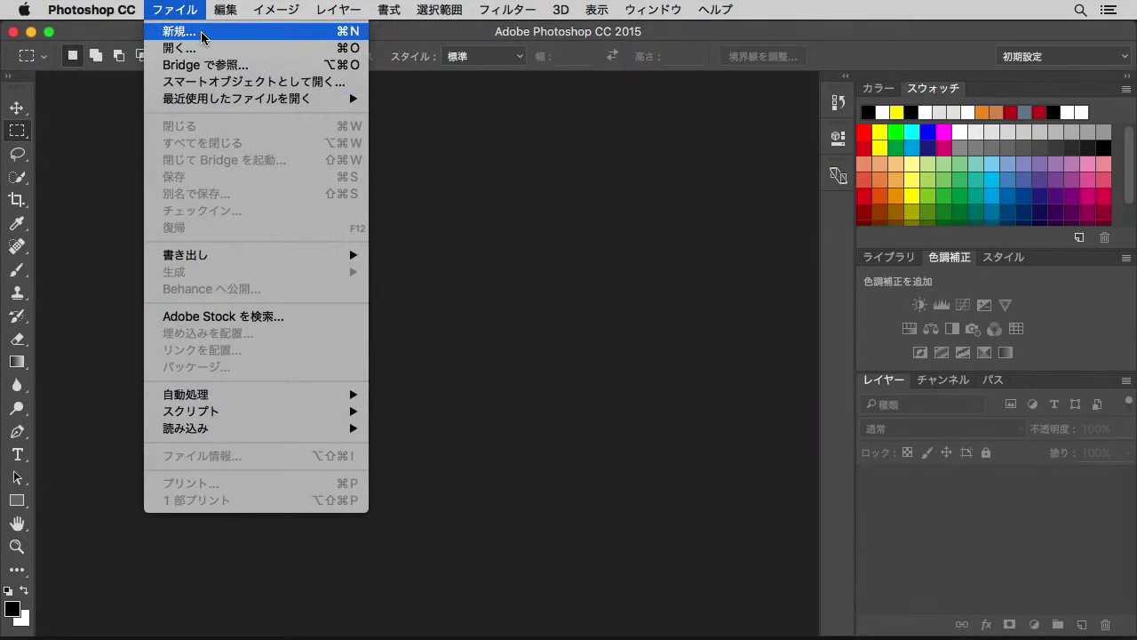
{"action": "left_click", "coordinate": [202, 37]}
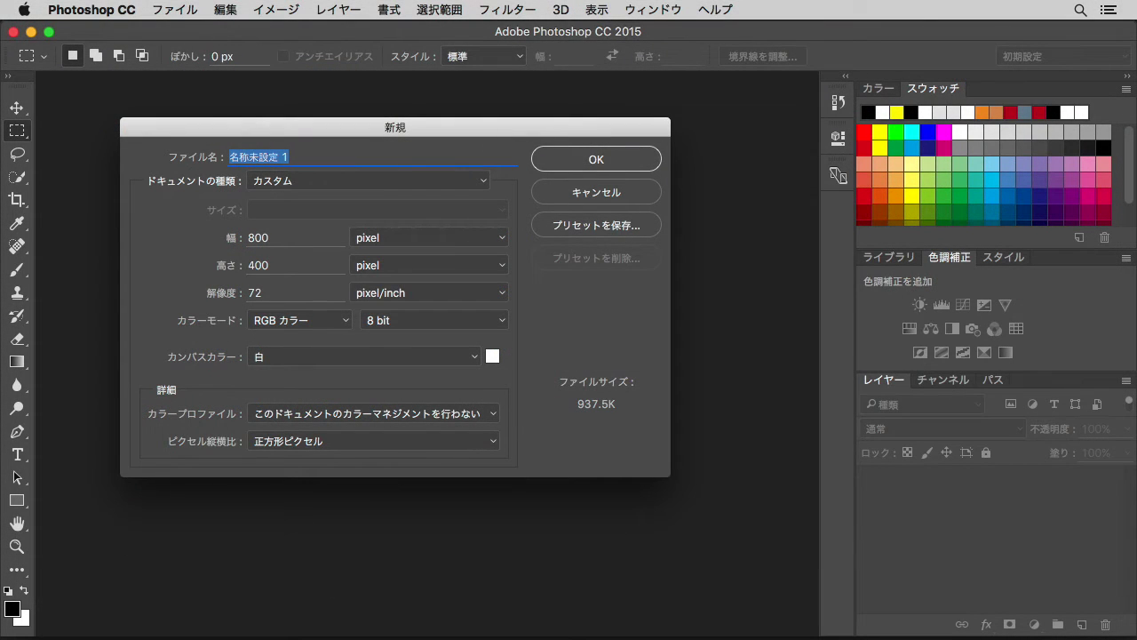
{"action": "left_click", "coordinate": [596, 160]}
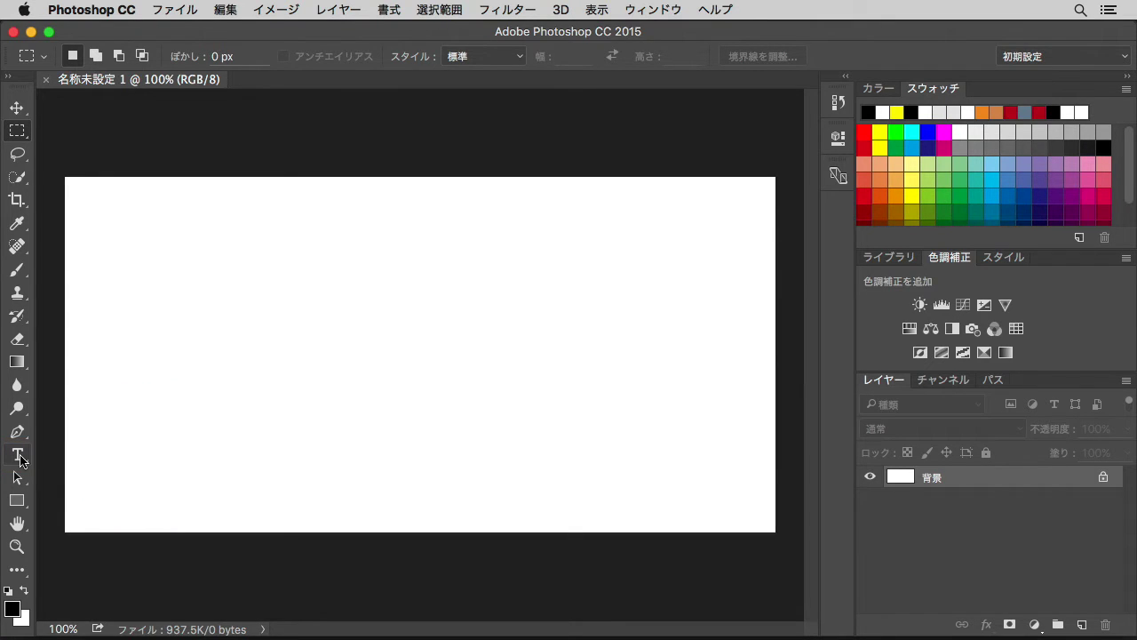
{"action": "left_click", "coordinate": [18, 455]}
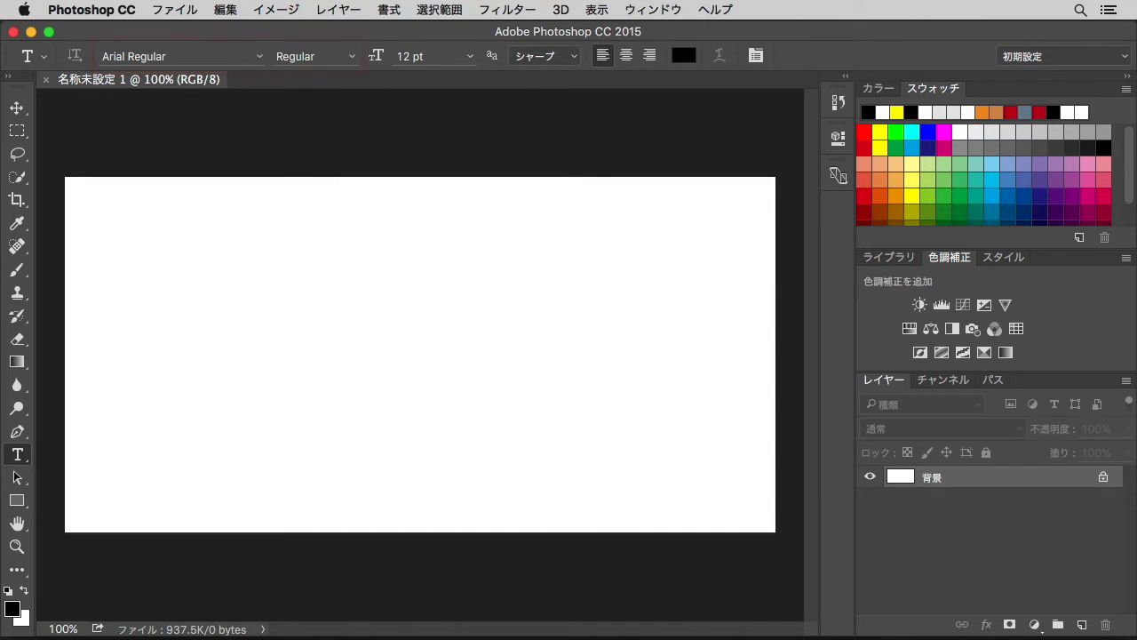
Set the type to Swiss 721 Rounded BT Black, 150 pt, Smooth anti-aliasing, centre-aligned
{"action": "left_click", "coordinate": [260, 57]}
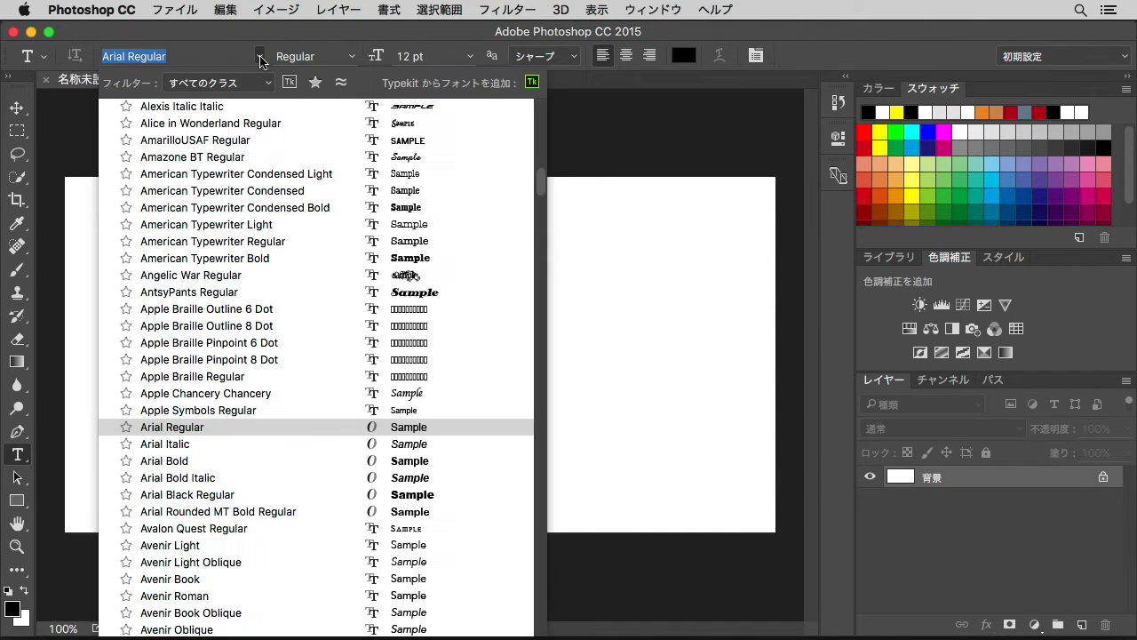
{"action": "scroll", "coordinate": [296, 424], "scroll_direction": "down", "scroll_amount": 20}
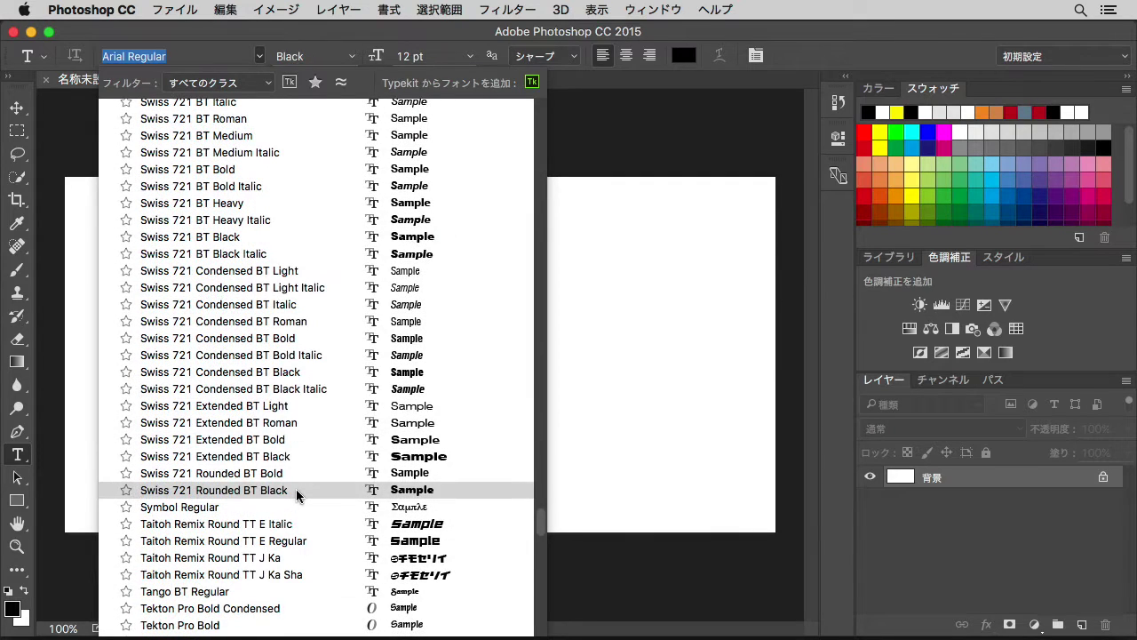
{"action": "left_click", "coordinate": [296, 490]}
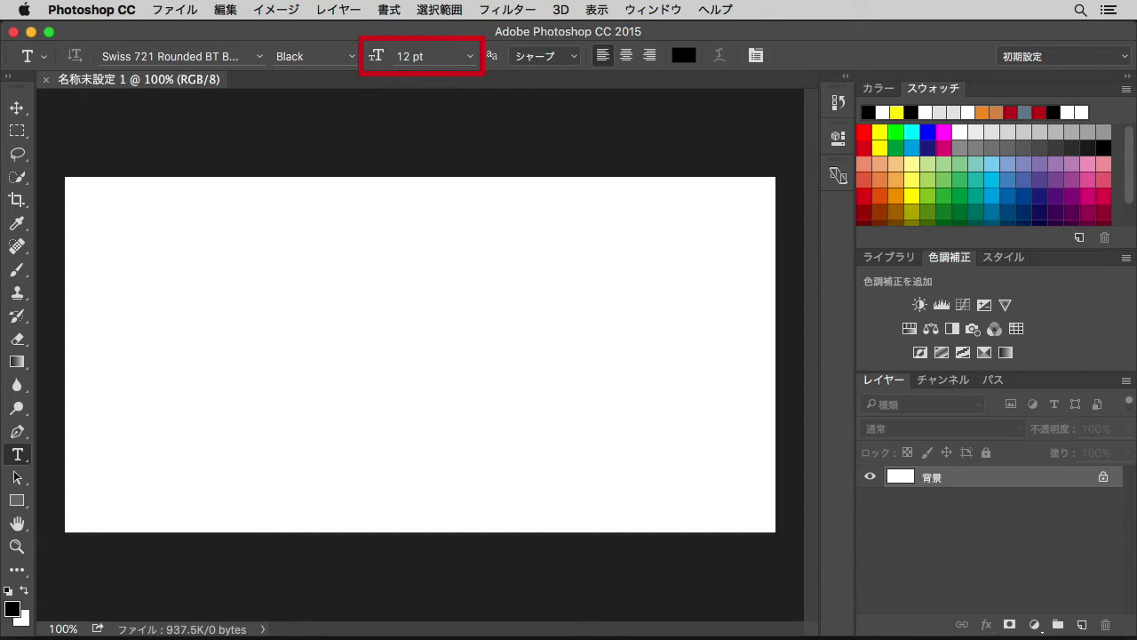
{"action": "left_click", "coordinate": [428, 55]}
{"action": "type", "text": "150"}
{"action": "key", "text": "Return"}
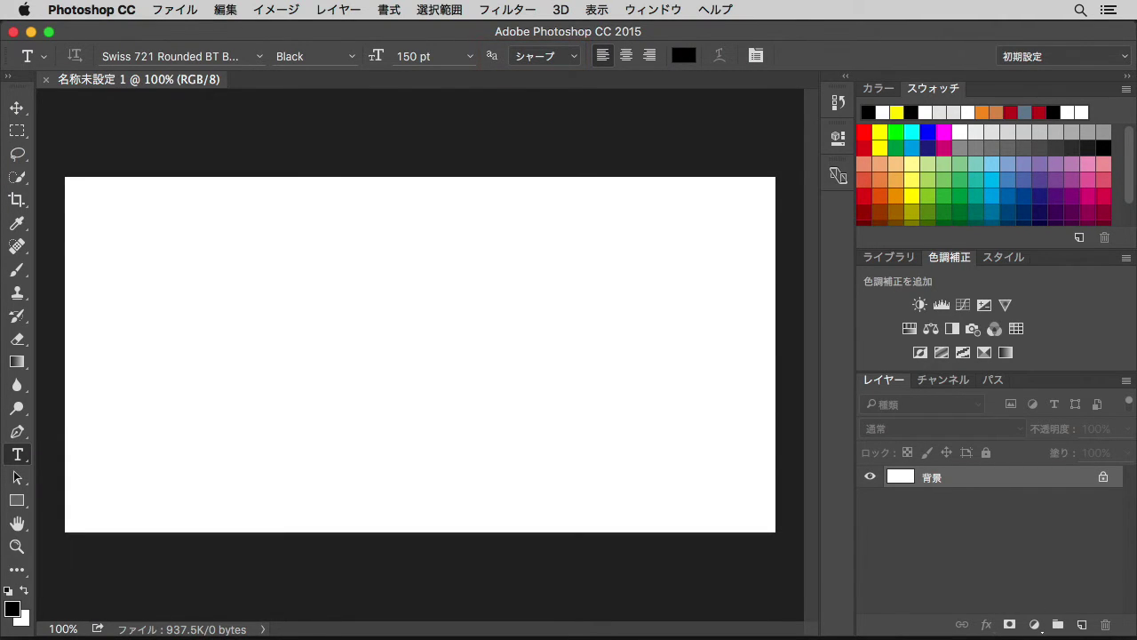
{"action": "left_click", "coordinate": [574, 56]}
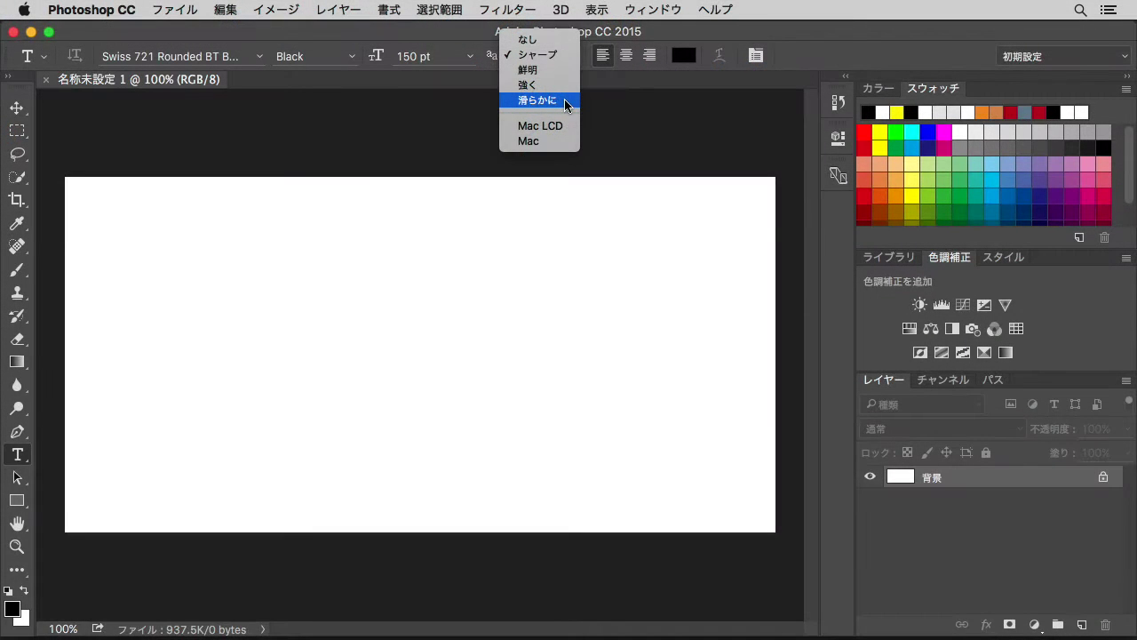
{"action": "left_click", "coordinate": [564, 98]}
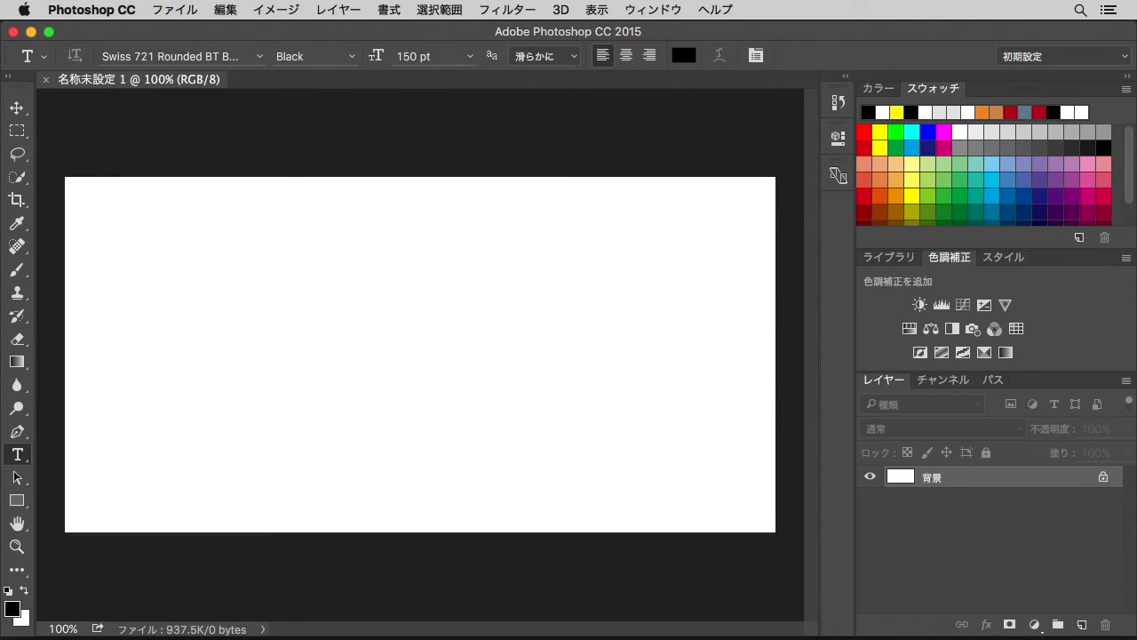
{"action": "left_click", "coordinate": [626, 56]}
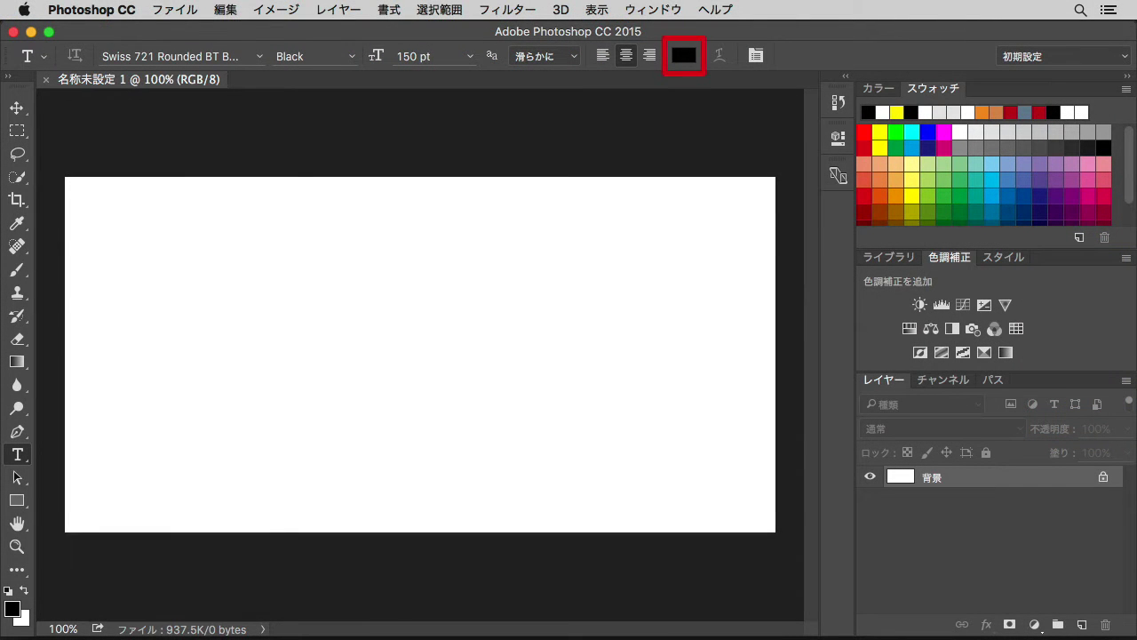
Choose yellow #fff000 as the text colour in the Color Picker
{"action": "left_click", "coordinate": [683, 60]}
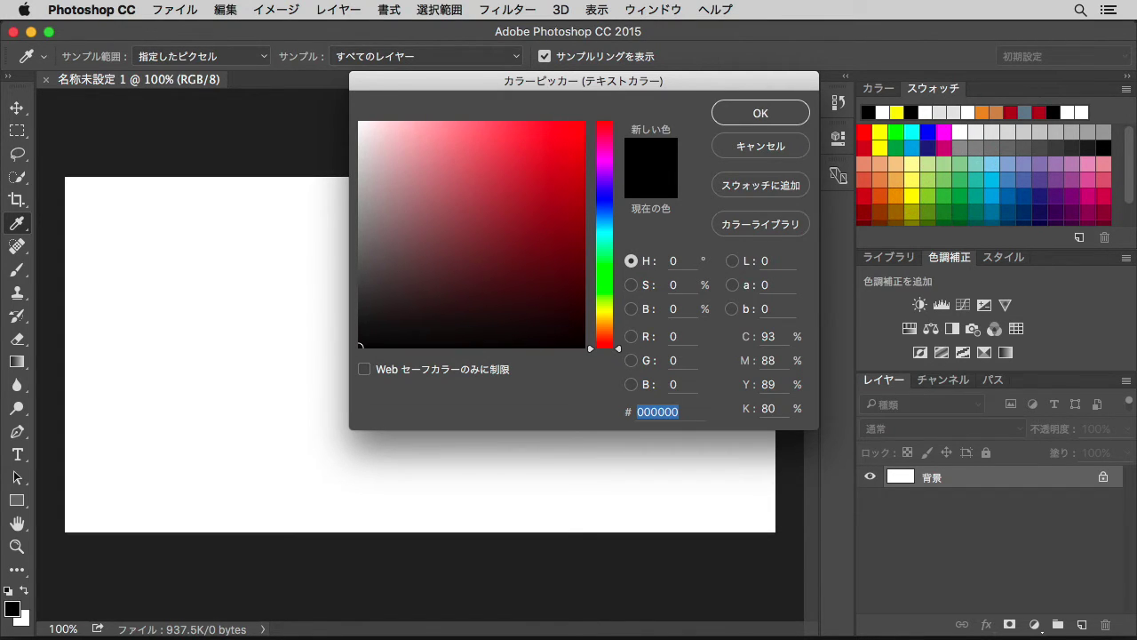
{"action": "left_click", "coordinate": [915, 193]}
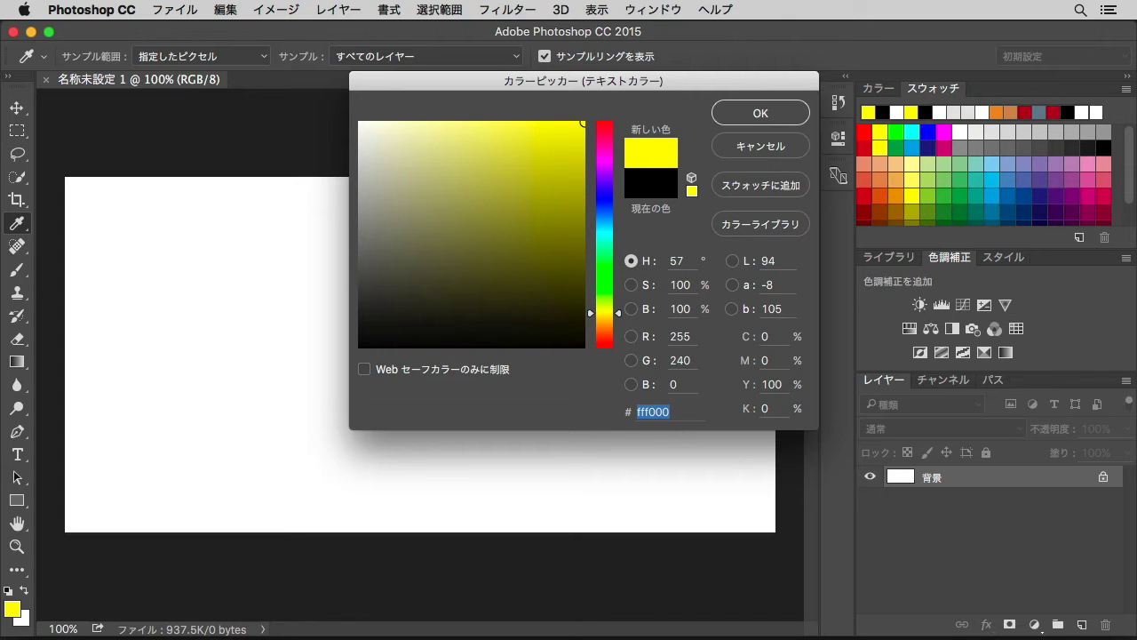
{"action": "left_click", "coordinate": [761, 114]}
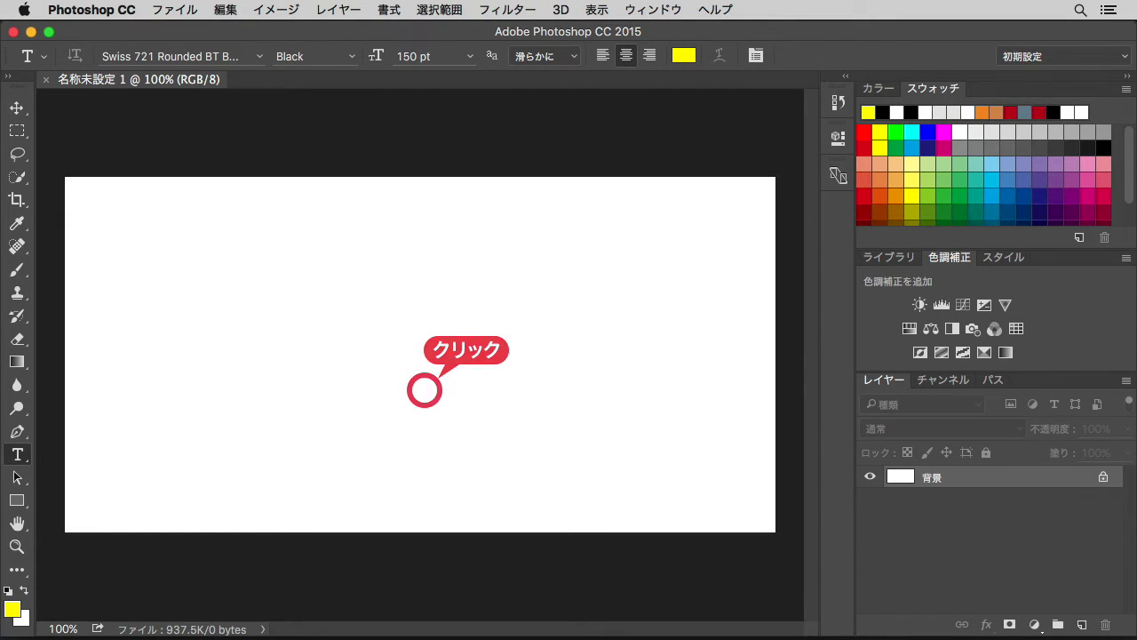
{"action": "left_click", "coordinate": [424, 386]}
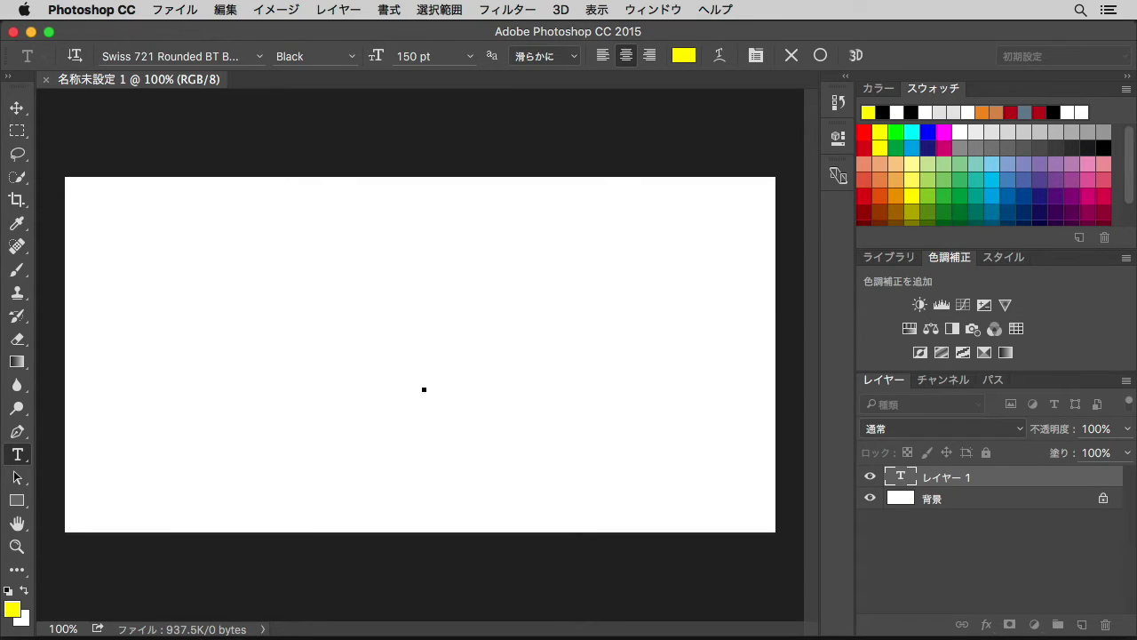
Type 'FineBoy', commit it, and move it to the centre of the canvas
{"action": "type", "text": "F"}
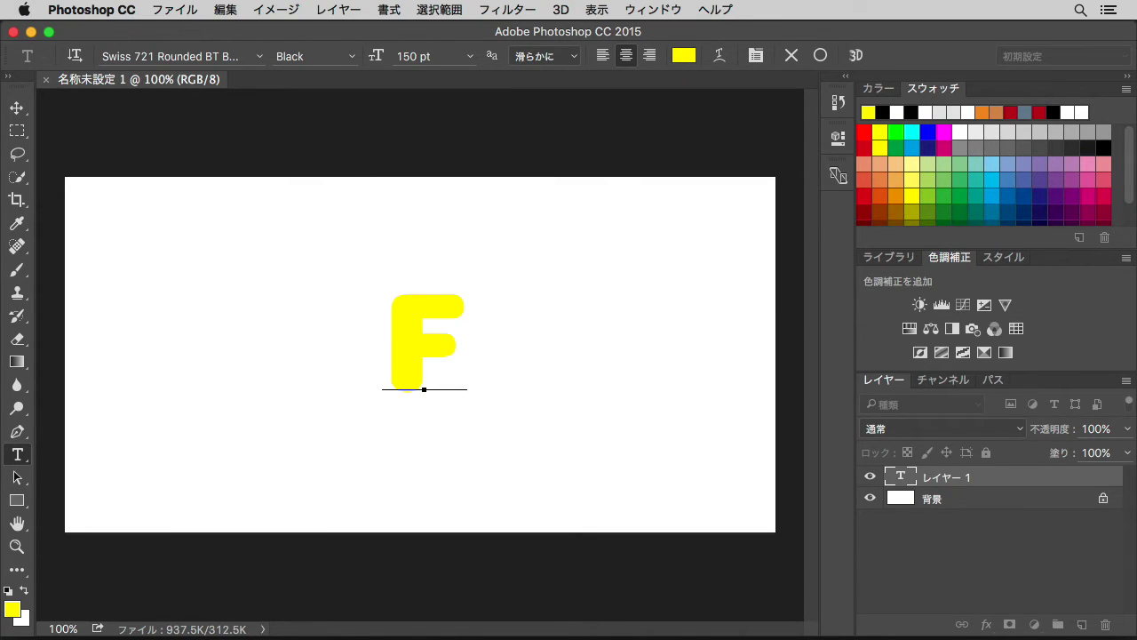
{"action": "type", "text": "ineBoy"}
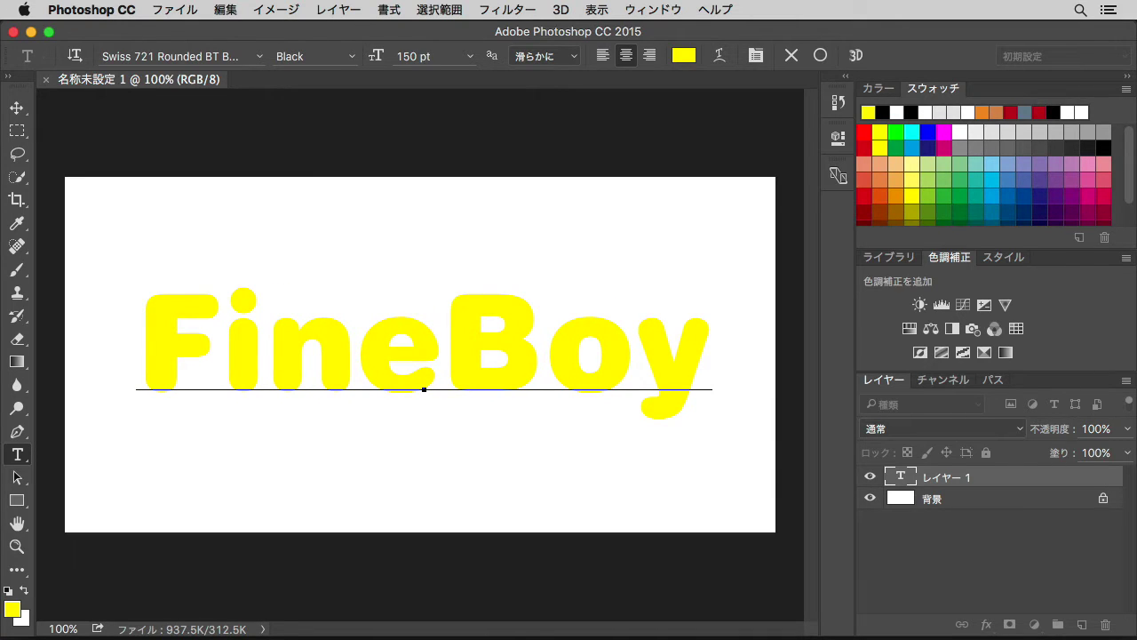
{"action": "key", "text": "Return"}
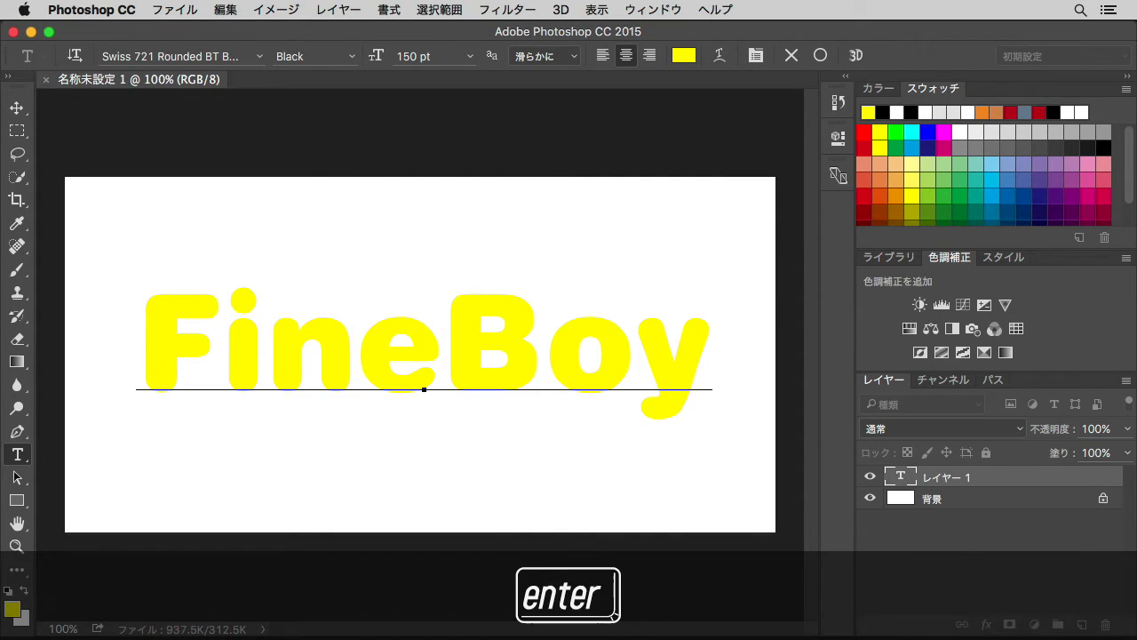
{"action": "key", "text": "ctrl+Return"}
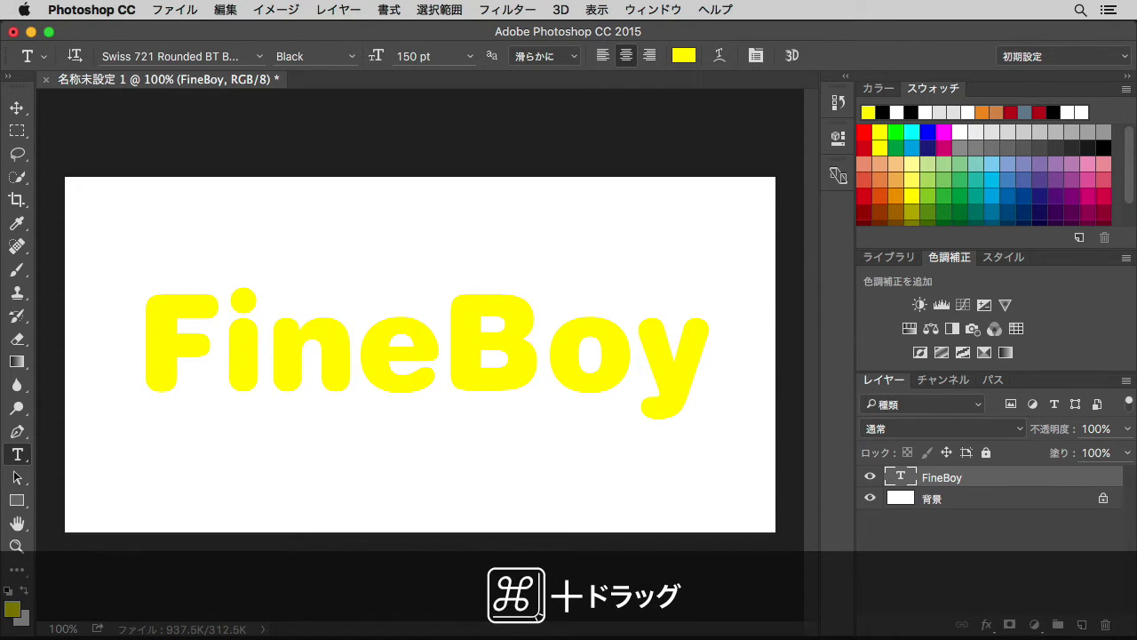
{"action": "left_click_drag", "start_coordinate": [371, 343], "coordinate": [367, 350]}
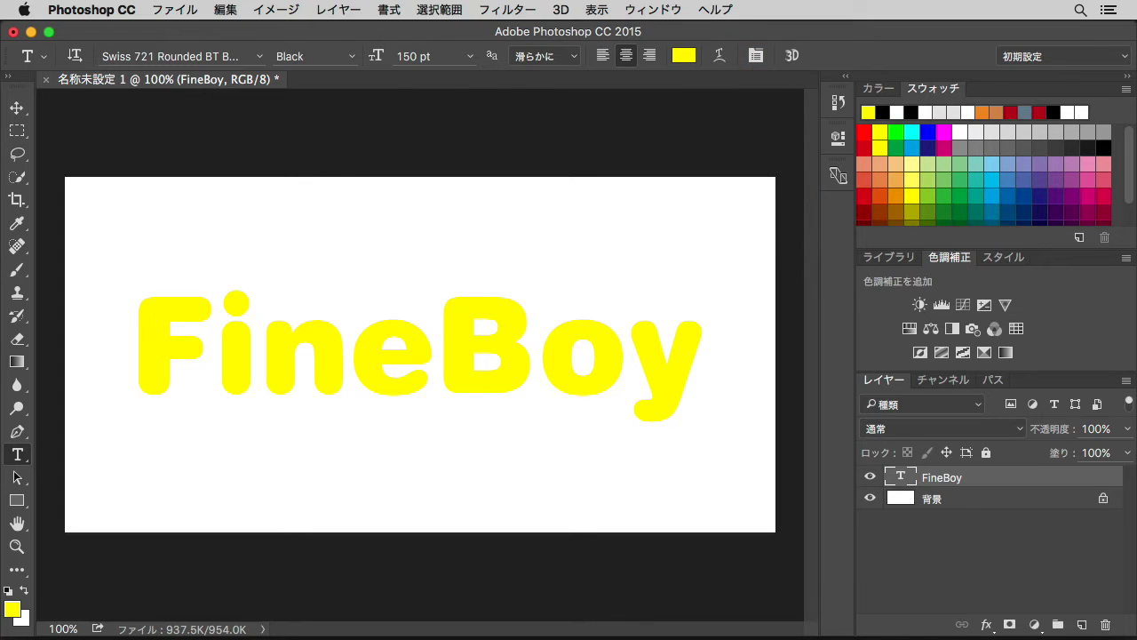
Set the FineBoy text's kerning to Optical in the Character panel
{"action": "left_click", "coordinate": [757, 59]}
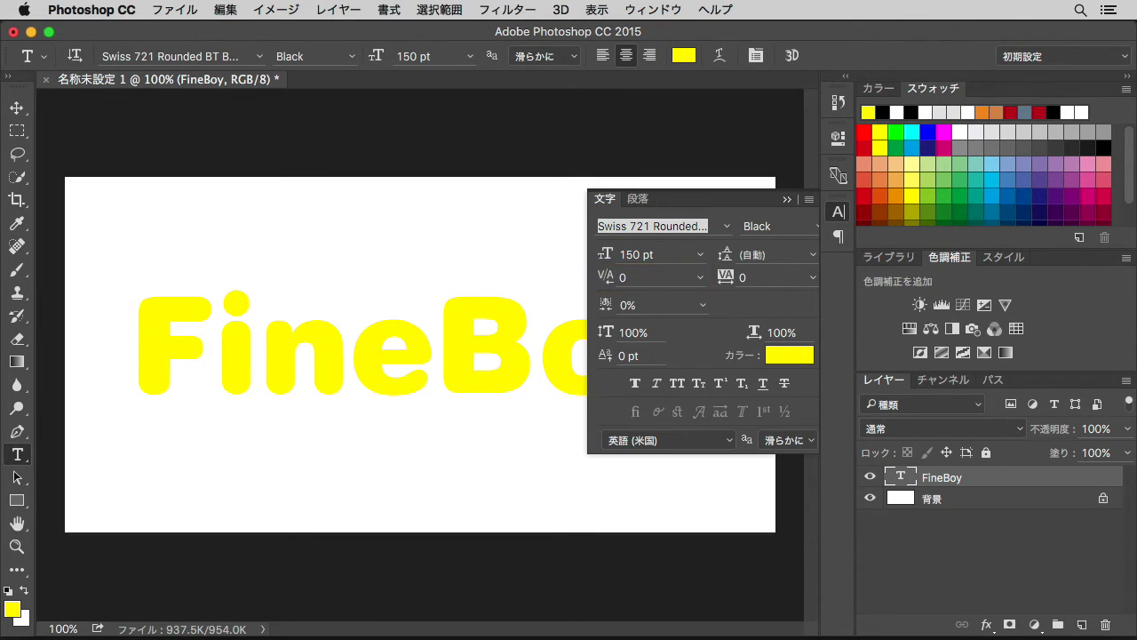
{"action": "left_click", "coordinate": [701, 281]}
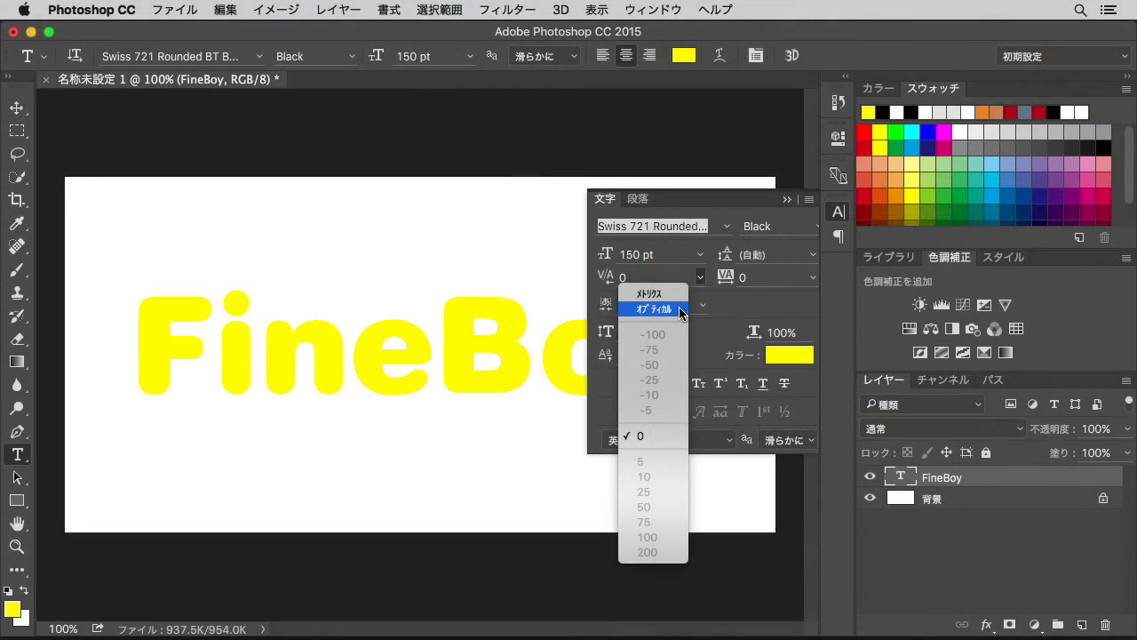
{"action": "left_click", "coordinate": [679, 309]}
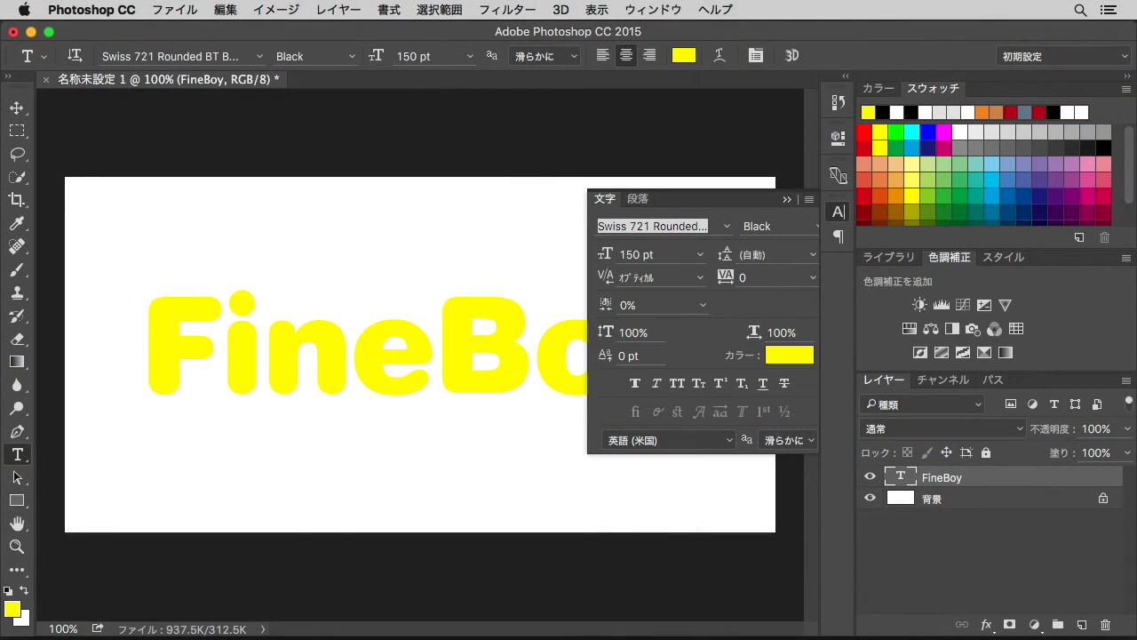
{"action": "left_click", "coordinate": [839, 213]}
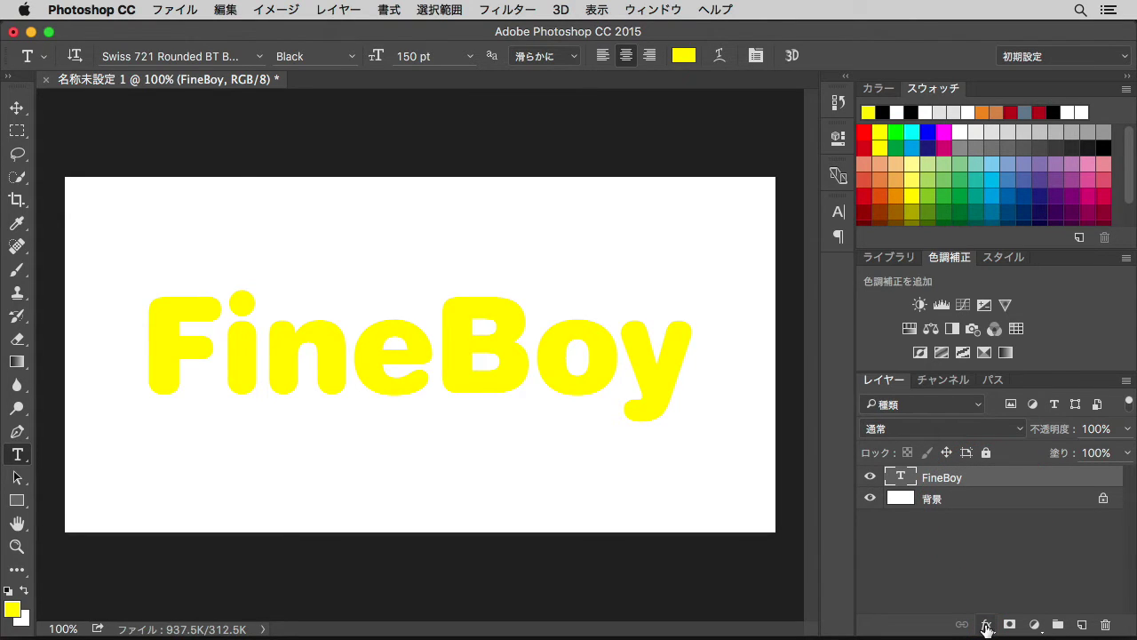
{"action": "left_click", "coordinate": [986, 625]}
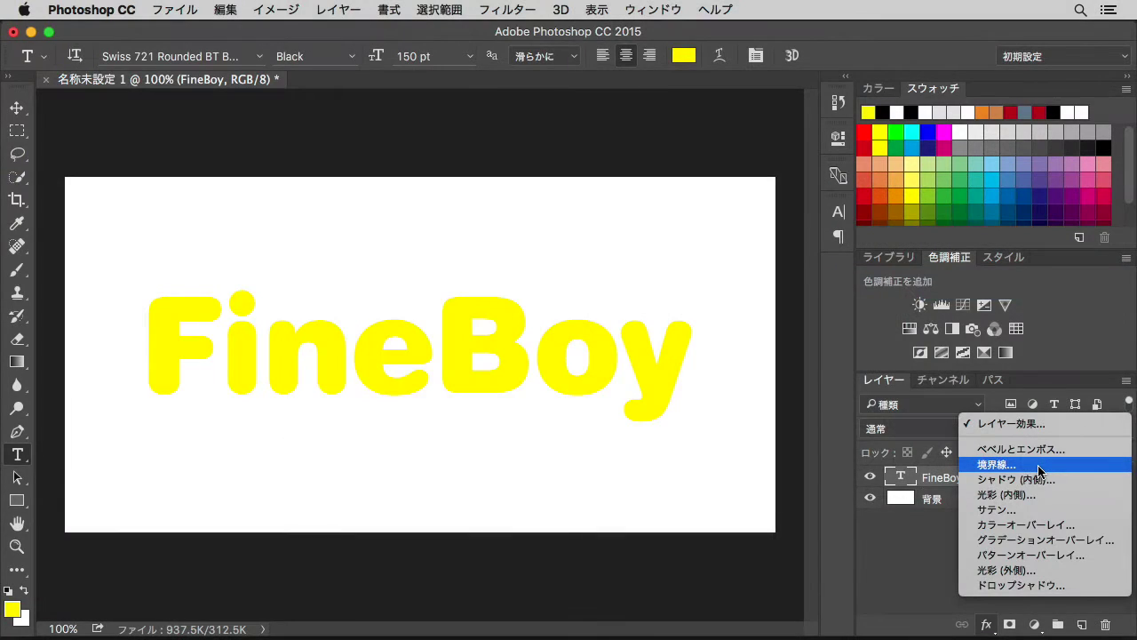
Add a 5 px Stroke (境界線) layer effect to the FineBoy text
{"action": "left_click", "coordinate": [1039, 471]}
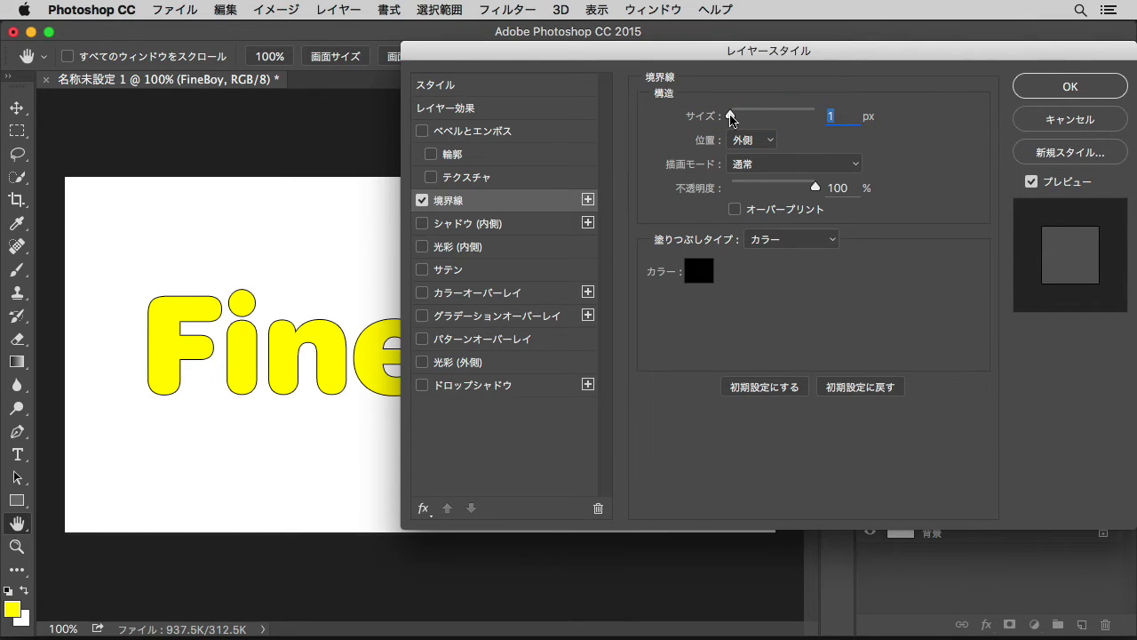
{"action": "mouse_move", "coordinate": [730, 116]}
{"action": "left_mouse_down"}
{"action": "mouse_move", "coordinate": [743, 119]}
{"action": "mouse_move", "coordinate": [732, 119]}
{"action": "left_mouse_up"}
{"action": "type", "text": "5"}
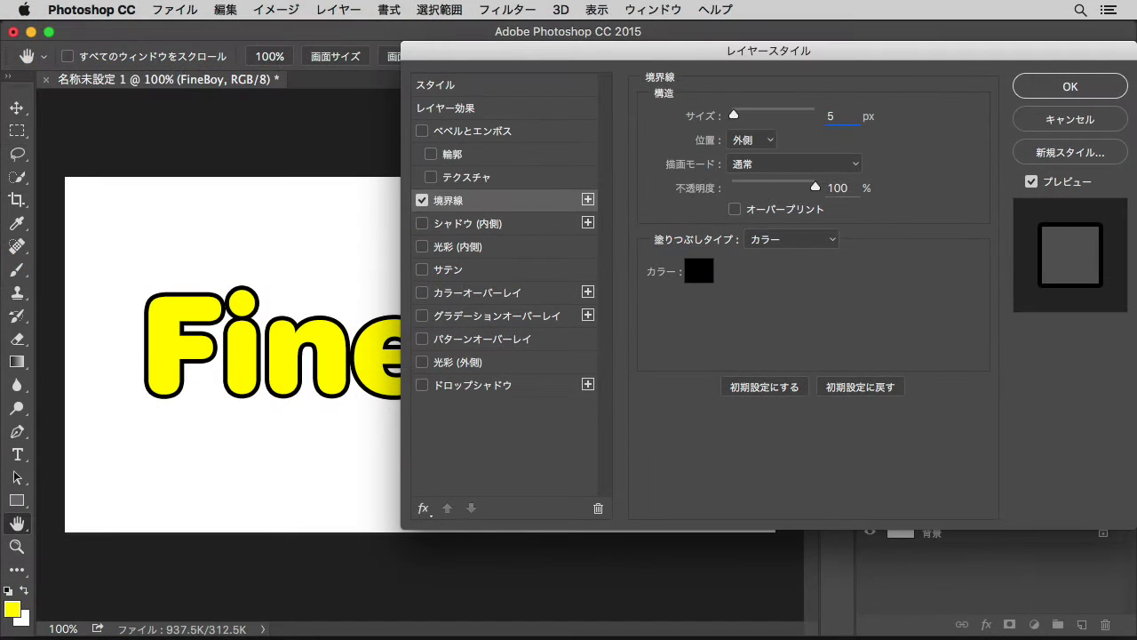
{"action": "left_click", "coordinate": [1071, 88]}
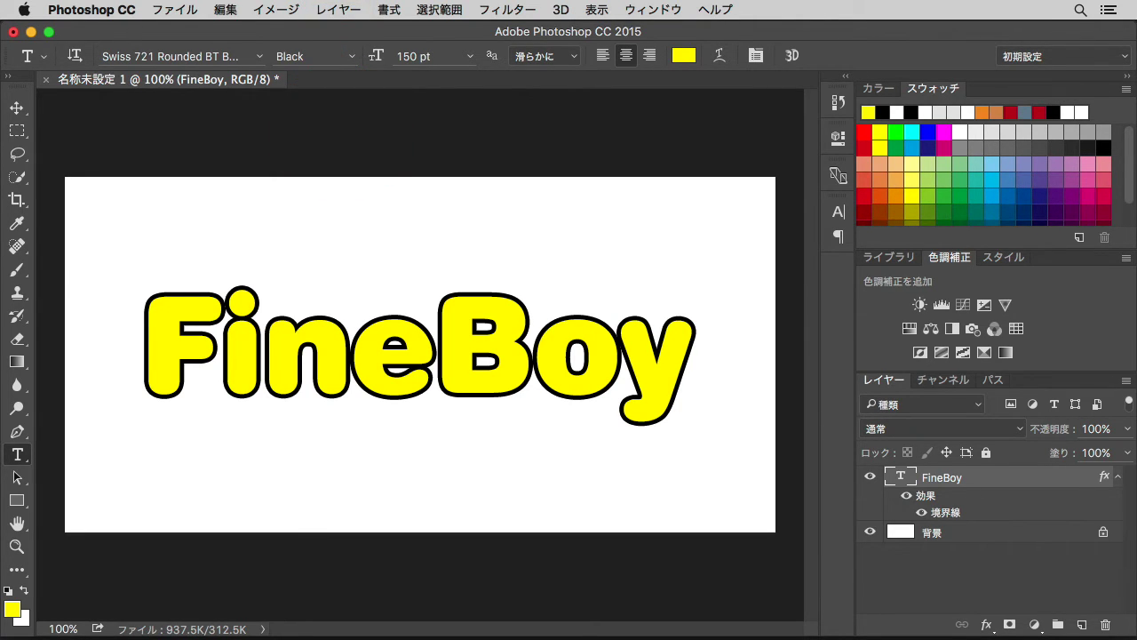
Convert the stroke effect into its own layer via Layer Style > Create Layer
{"action": "left_click", "coordinate": [338, 10]}
{"action": "mouse_move", "coordinate": [374, 171]}
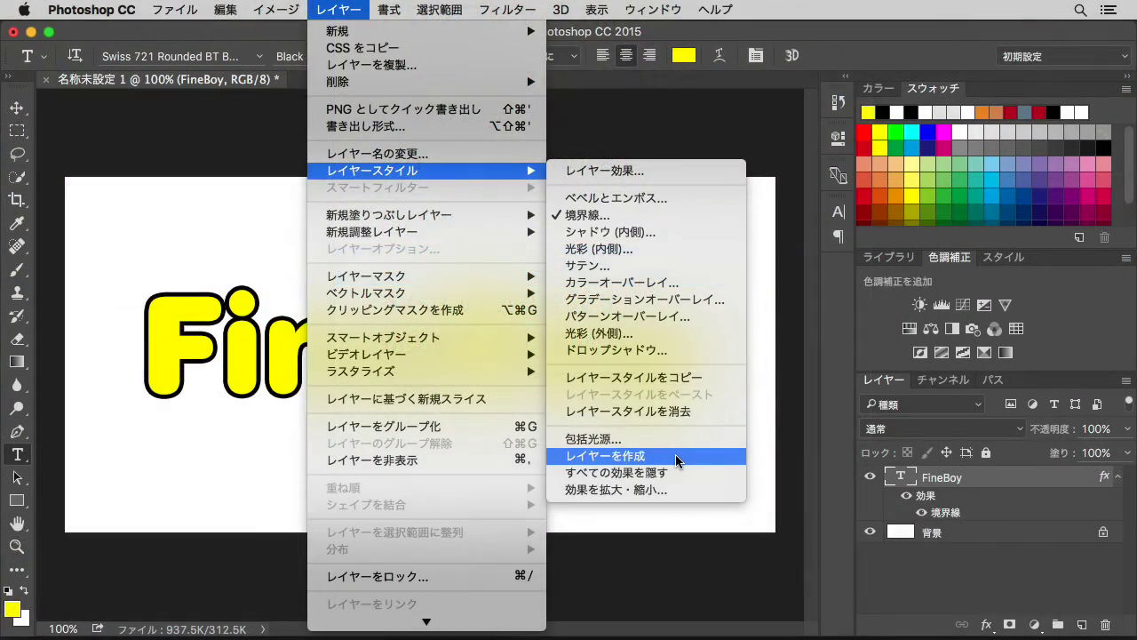
{"action": "left_click", "coordinate": [677, 459]}
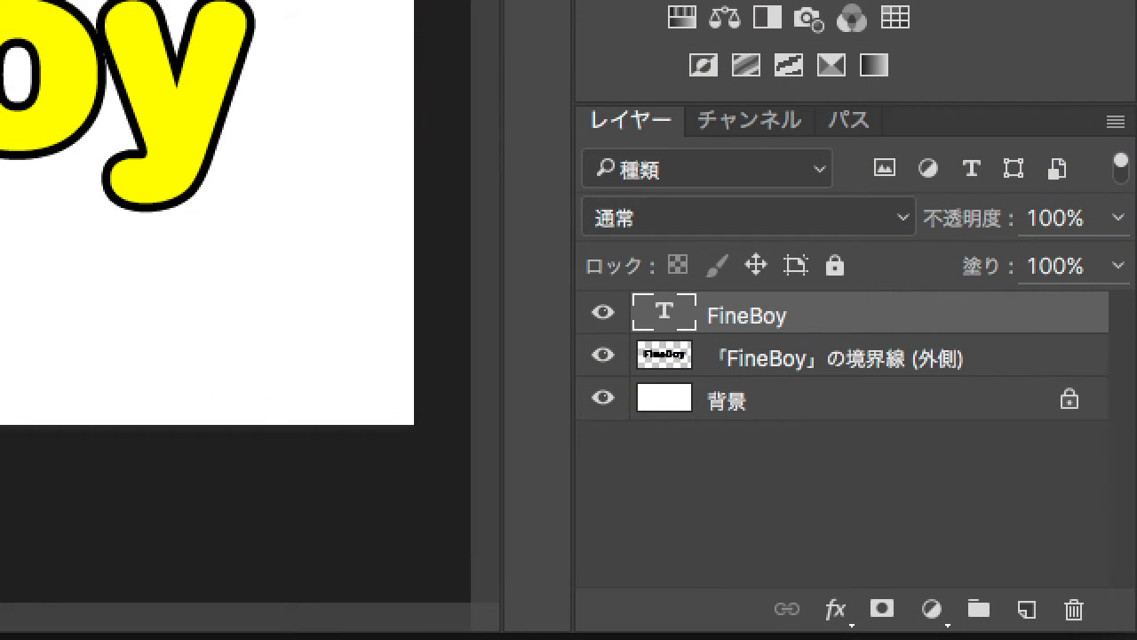
Hide the 「FineBoy」の境界線 (外側) layer and load its shape as a selection
{"action": "left_click", "coordinate": [982, 371]}
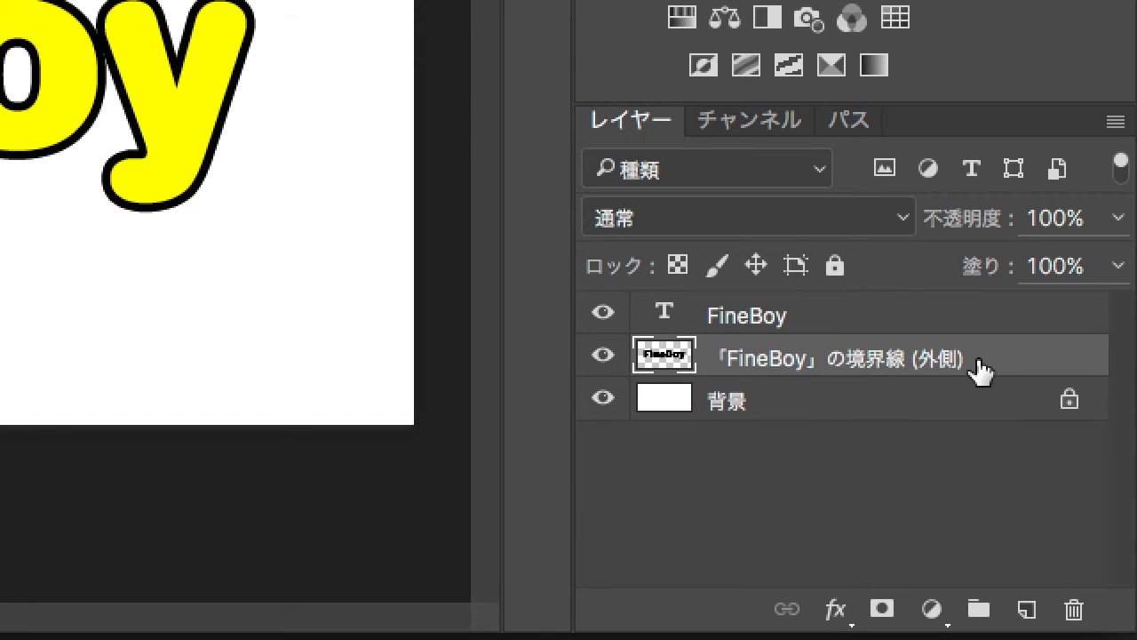
{"action": "left_click", "coordinate": [603, 359]}
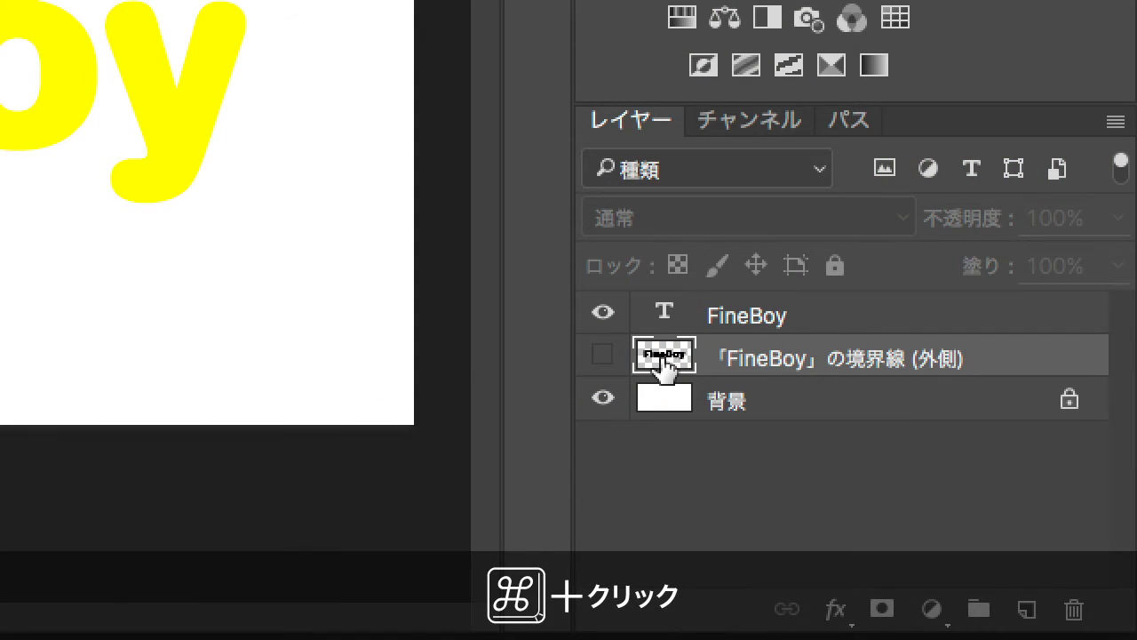
{"action": "left_click", "coordinate": [664, 363], "text": "super"}
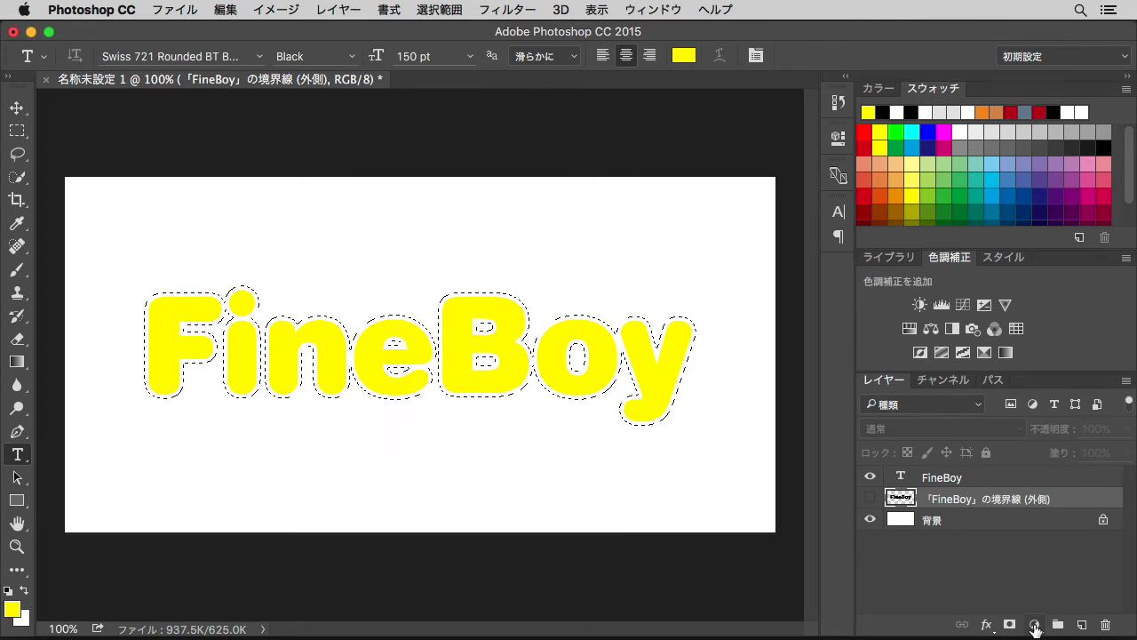
{"action": "left_click", "coordinate": [1035, 626]}
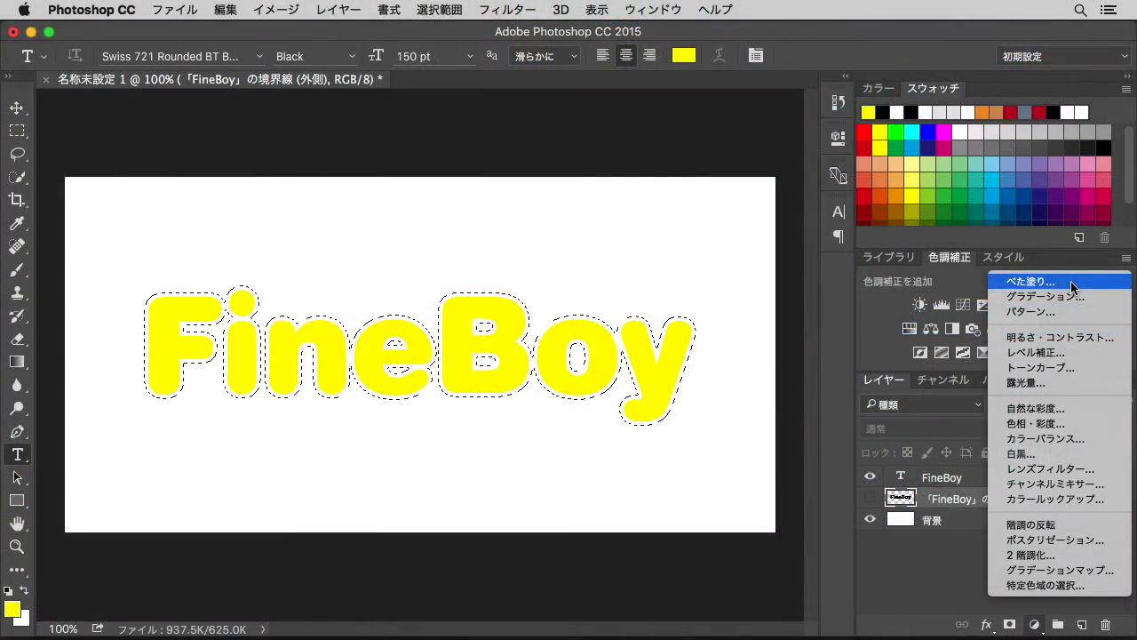
Fill the selection with a #00984b solid colour layer and target its mask
{"action": "left_click", "coordinate": [1074, 283]}
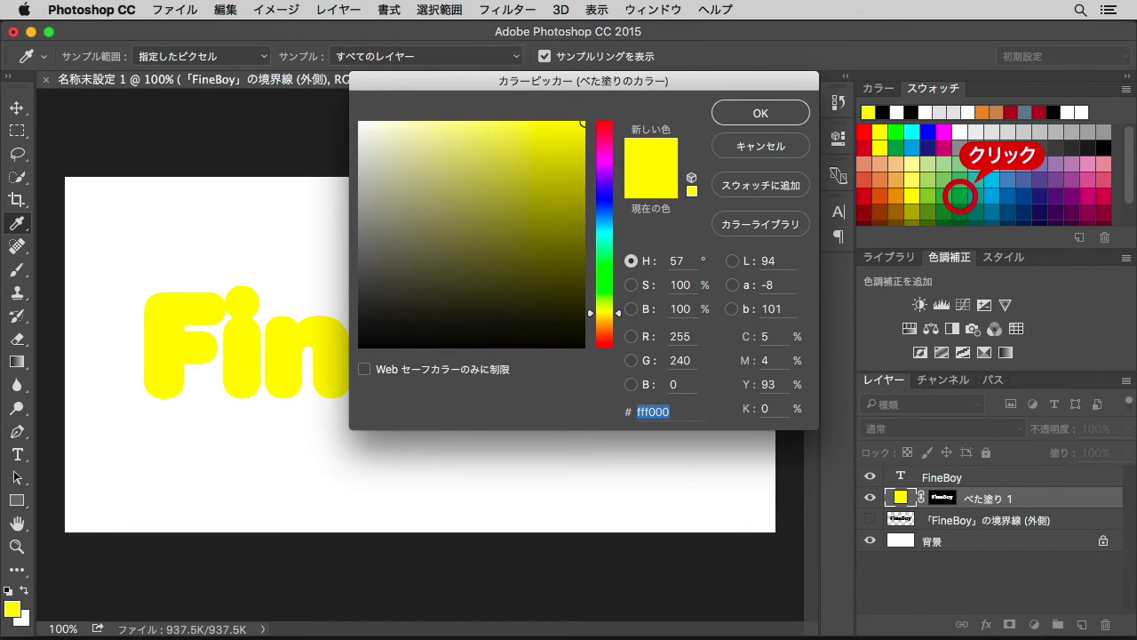
{"action": "left_click", "coordinate": [961, 195]}
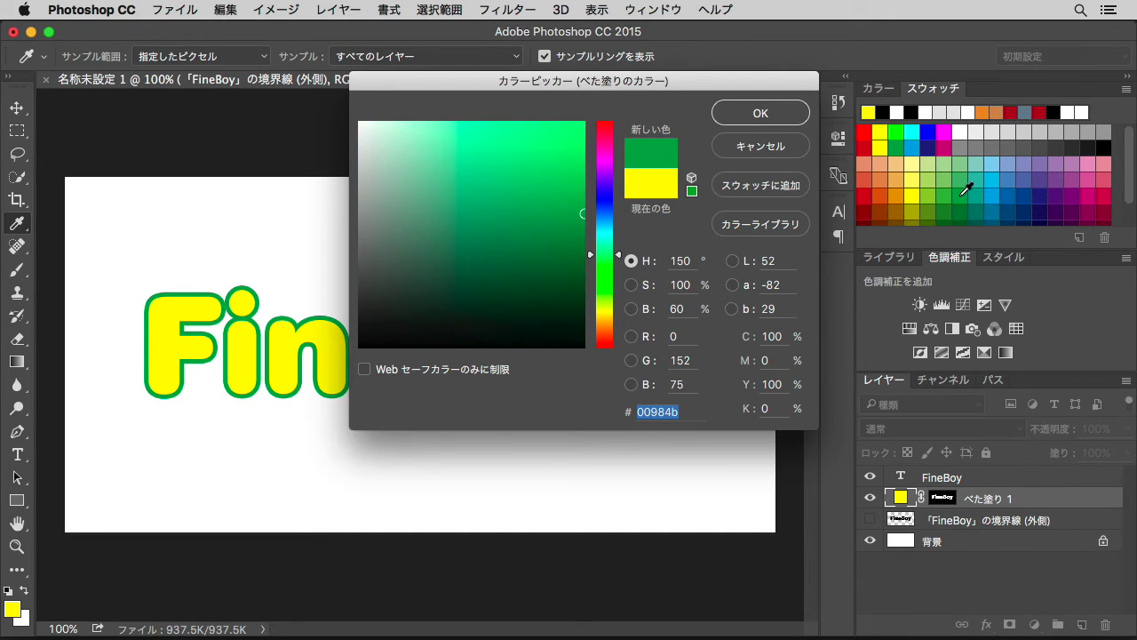
{"action": "left_click", "coordinate": [774, 116]}
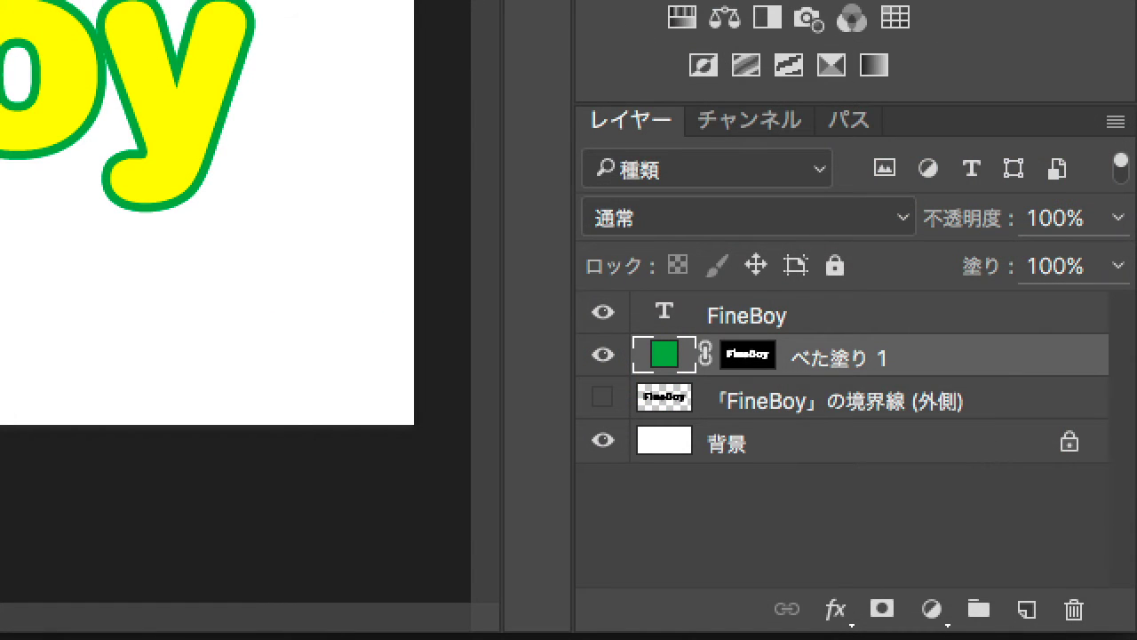
{"action": "left_click", "coordinate": [749, 366]}
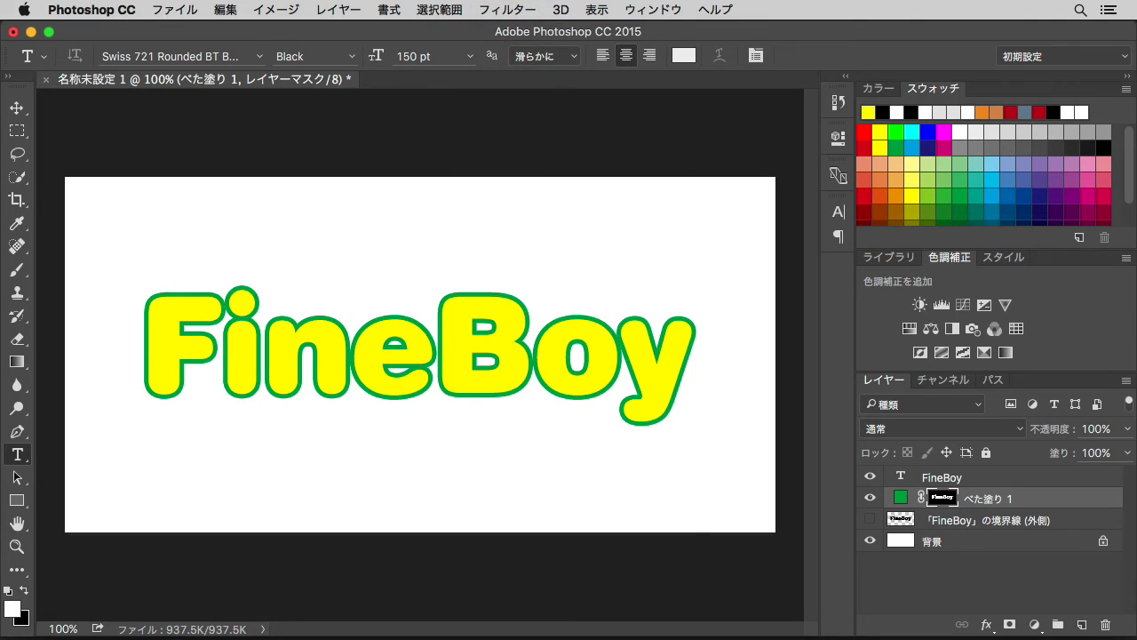
{"action": "left_click", "coordinate": [504, 10]}
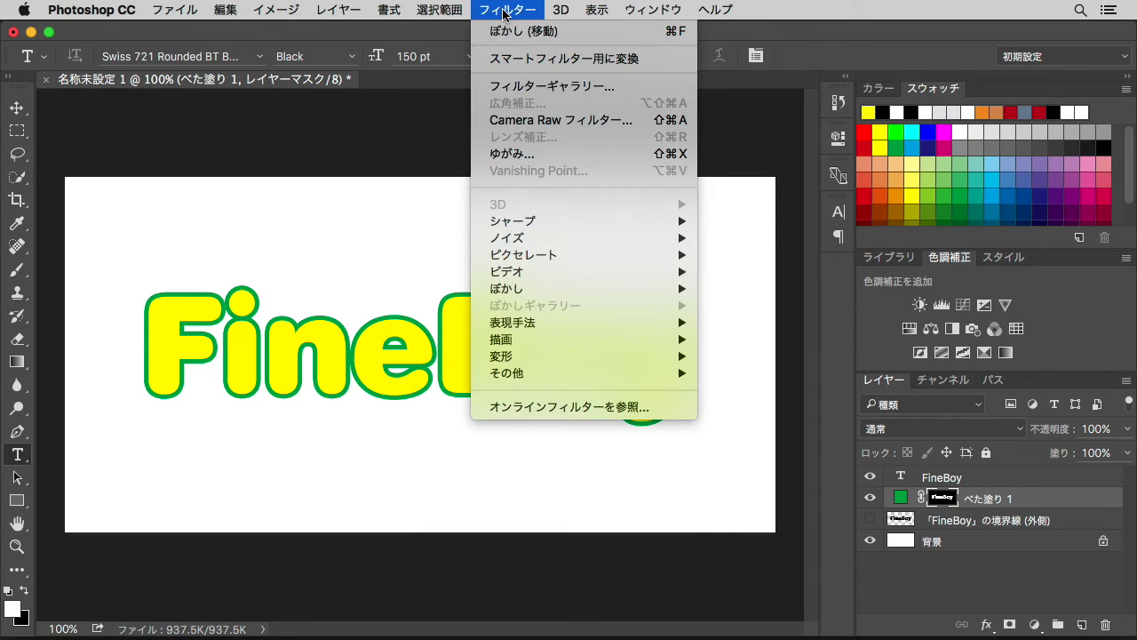
{"action": "mouse_move", "coordinate": [507, 288]}
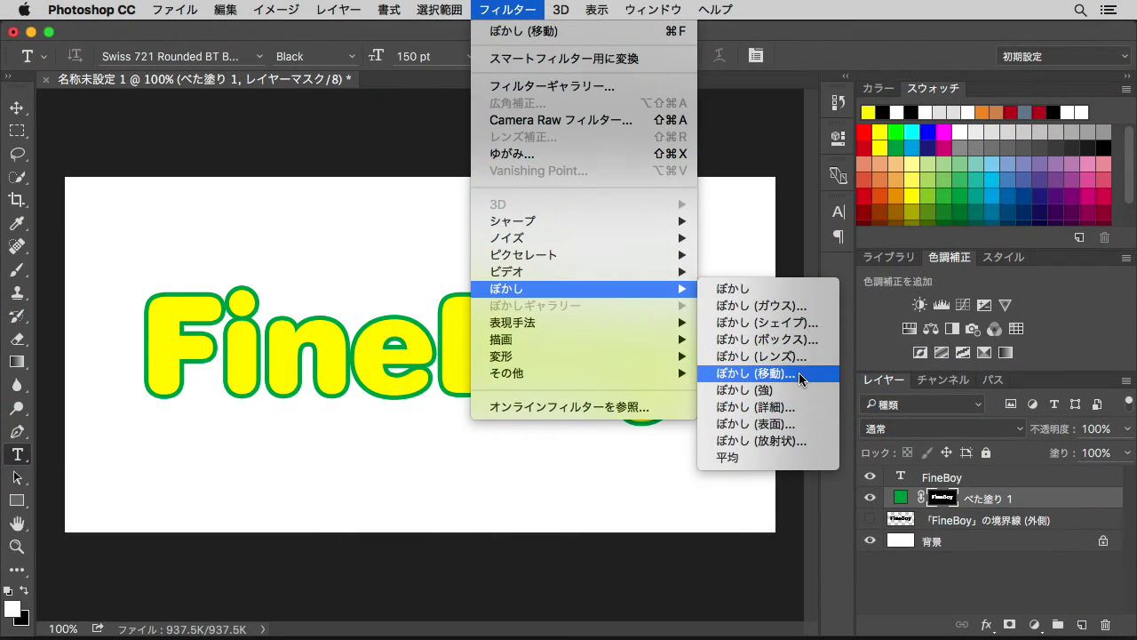
Apply a Motion Blur of -45° angle and 75 px distance to the fill mask
{"action": "left_click", "coordinate": [757, 373]}
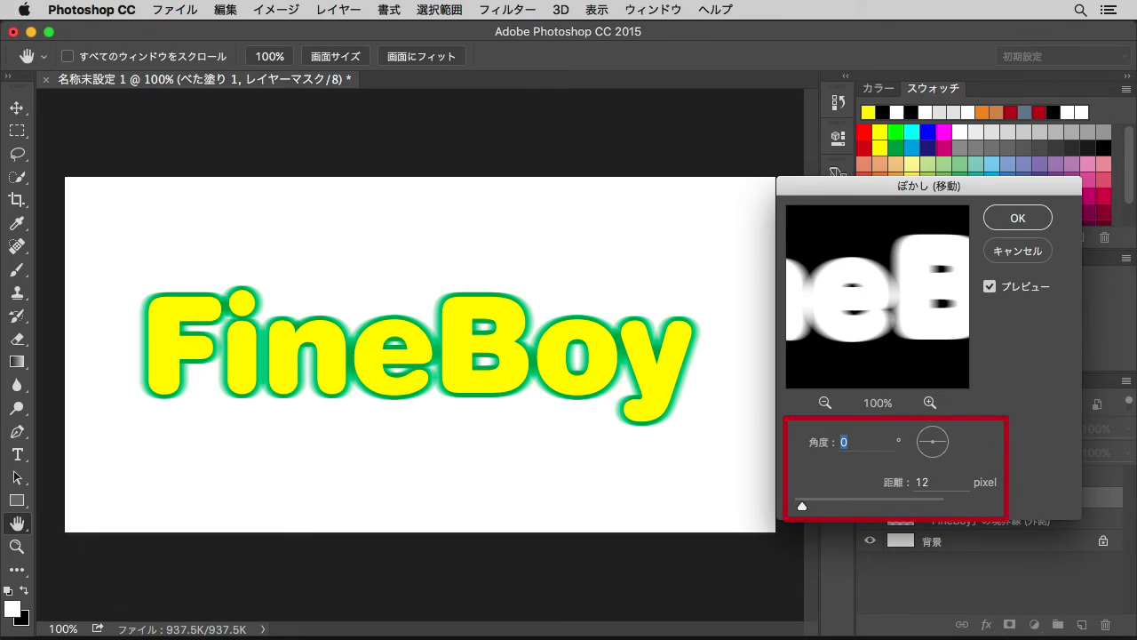
{"action": "type", "text": "-45"}
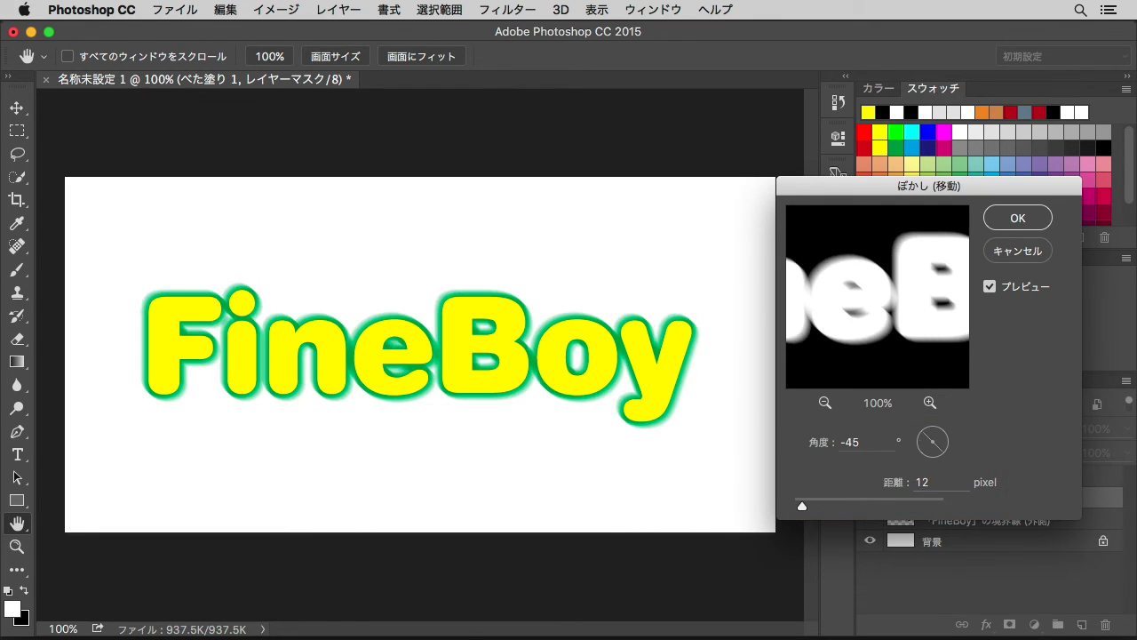
{"action": "left_click_drag", "start_coordinate": [802, 509], "coordinate": [841, 510]}
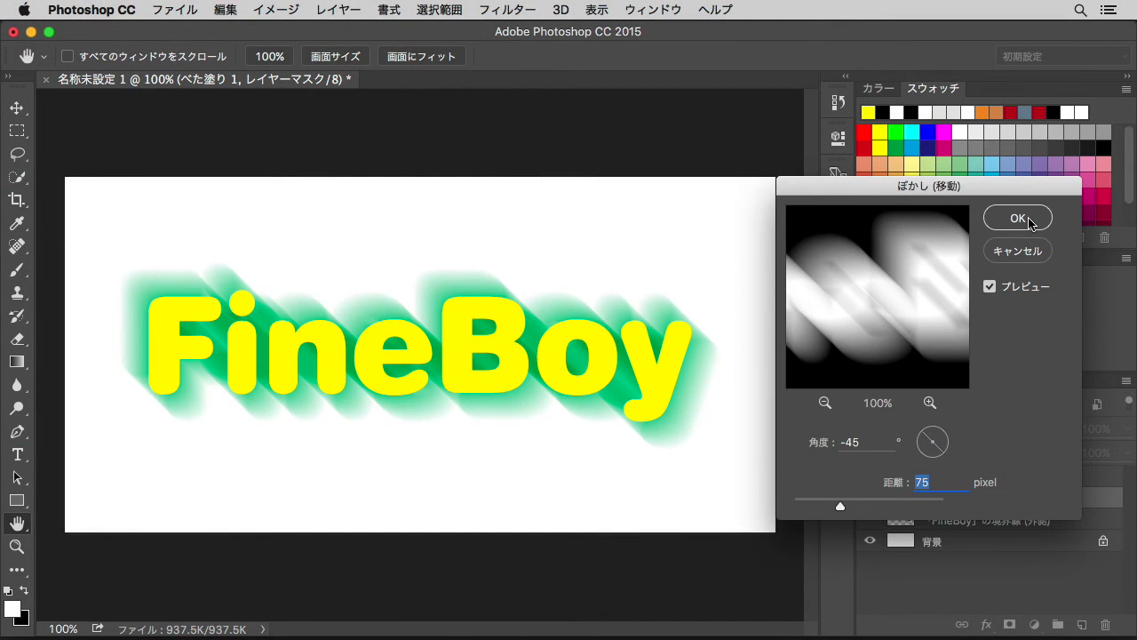
{"action": "left_click", "coordinate": [1029, 219]}
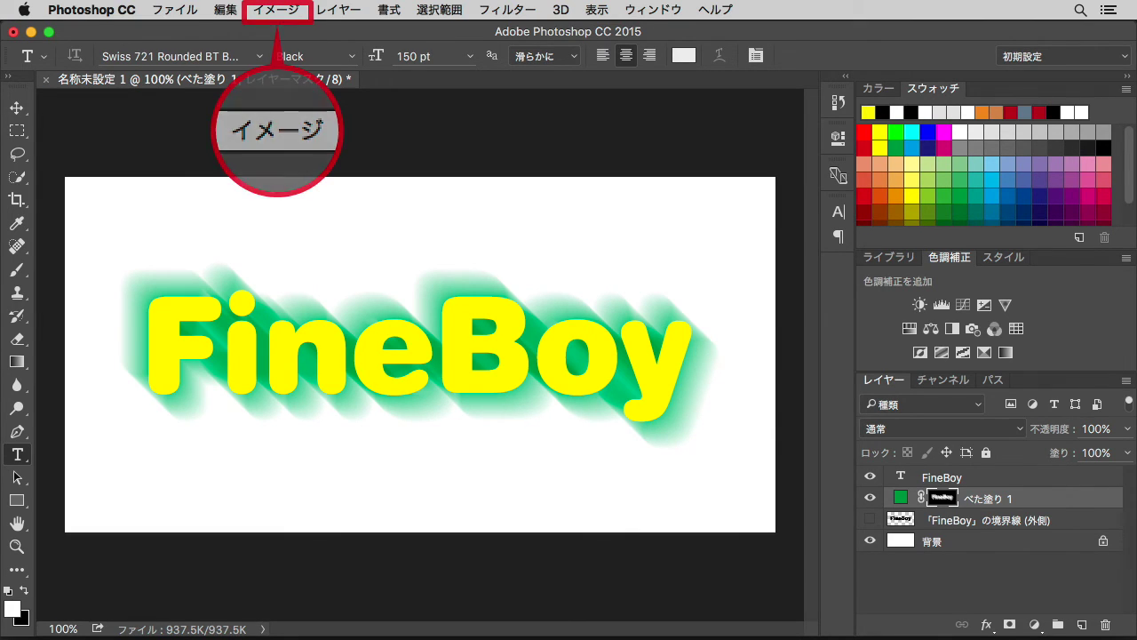
{"action": "left_click", "coordinate": [278, 11]}
{"action": "mouse_move", "coordinate": [257, 136]}
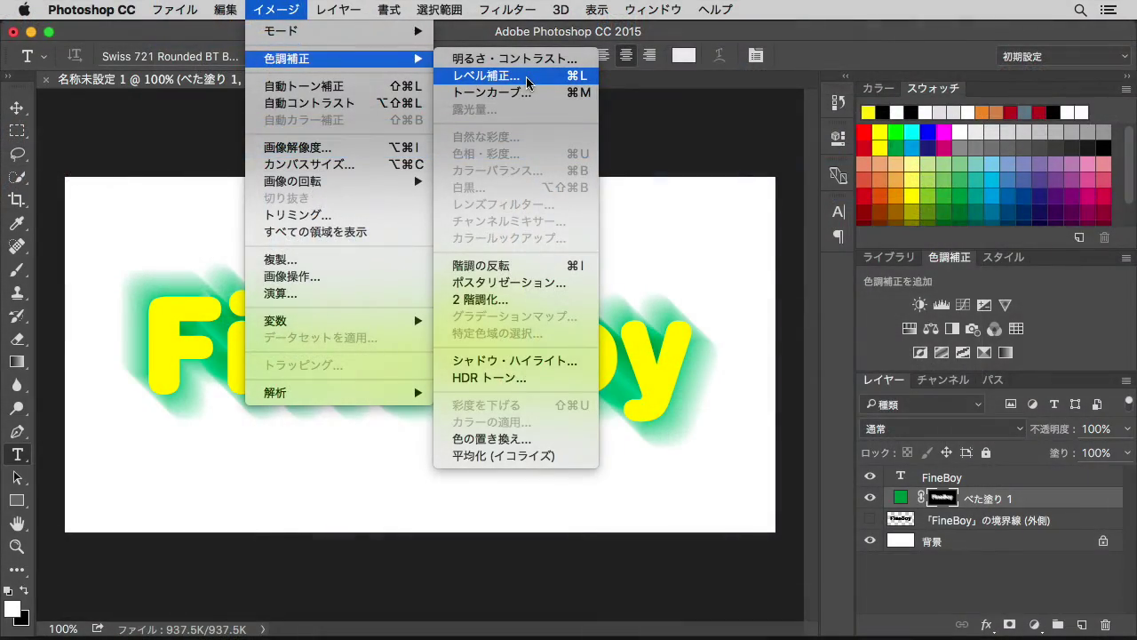
Apply Levels to the blurred mask, dragging the white input slider far left to make the green shadow solid
{"action": "left_click", "coordinate": [527, 82]}
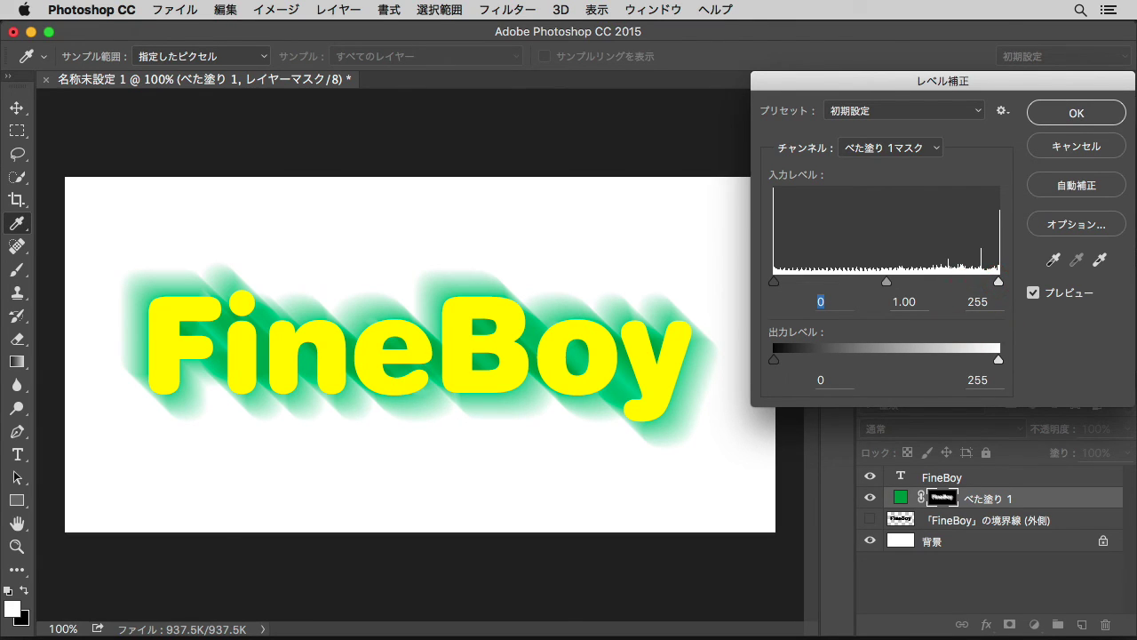
{"action": "left_click_drag", "start_coordinate": [1000, 283], "coordinate": [780, 283]}
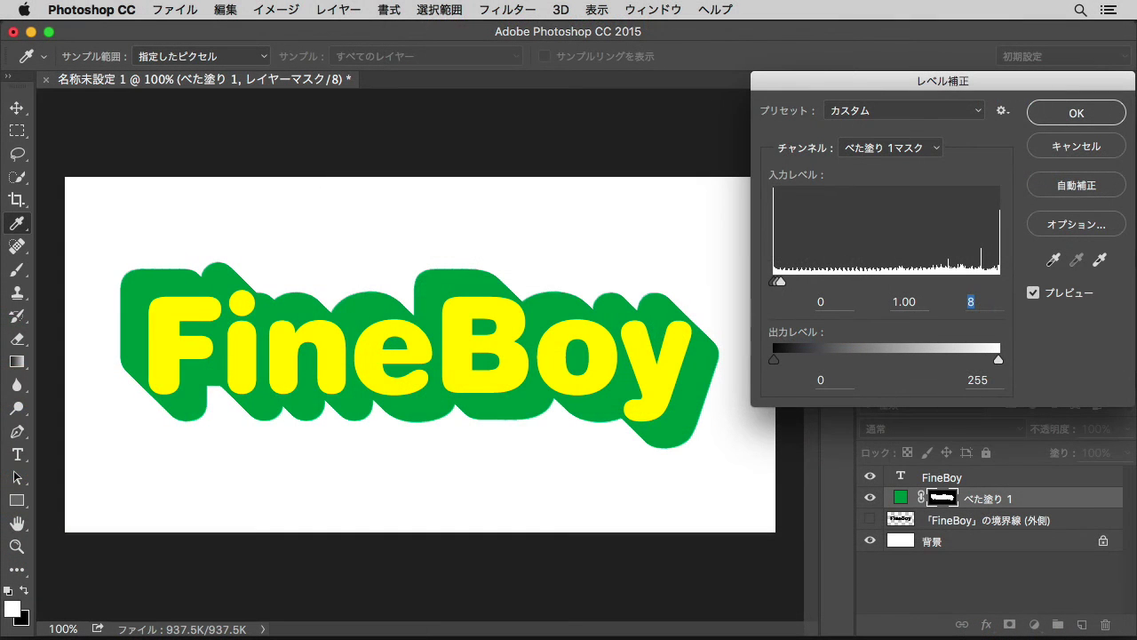
{"action": "left_click", "coordinate": [1091, 118]}
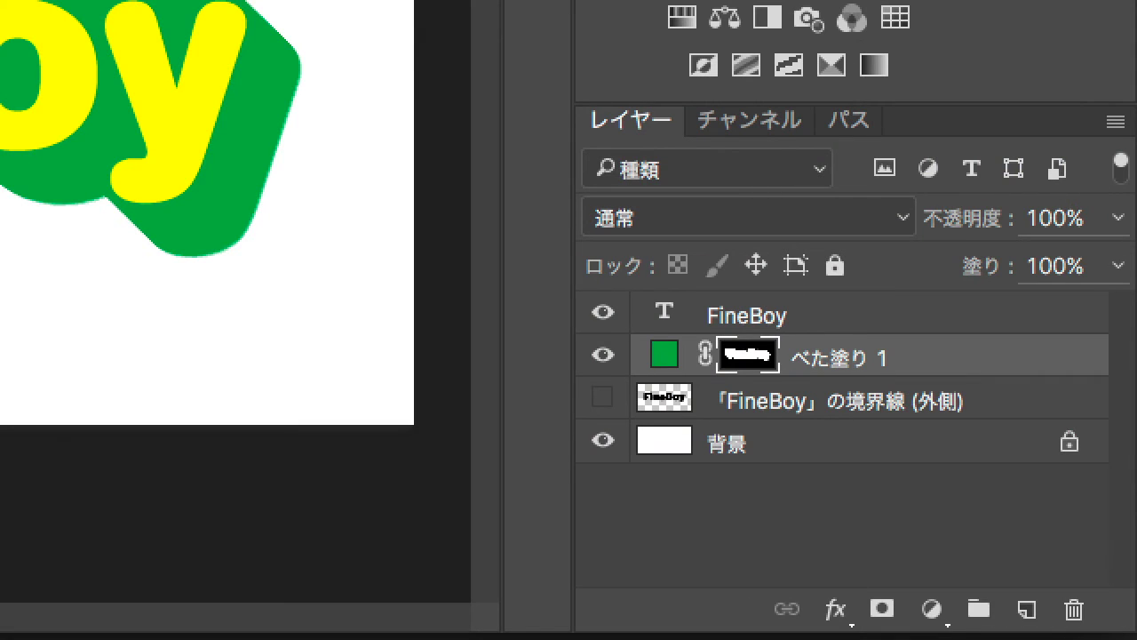
Move the yellow FineBoy text layer up and left so it sits atop the green extrusion
{"action": "left_click", "coordinate": [794, 326]}
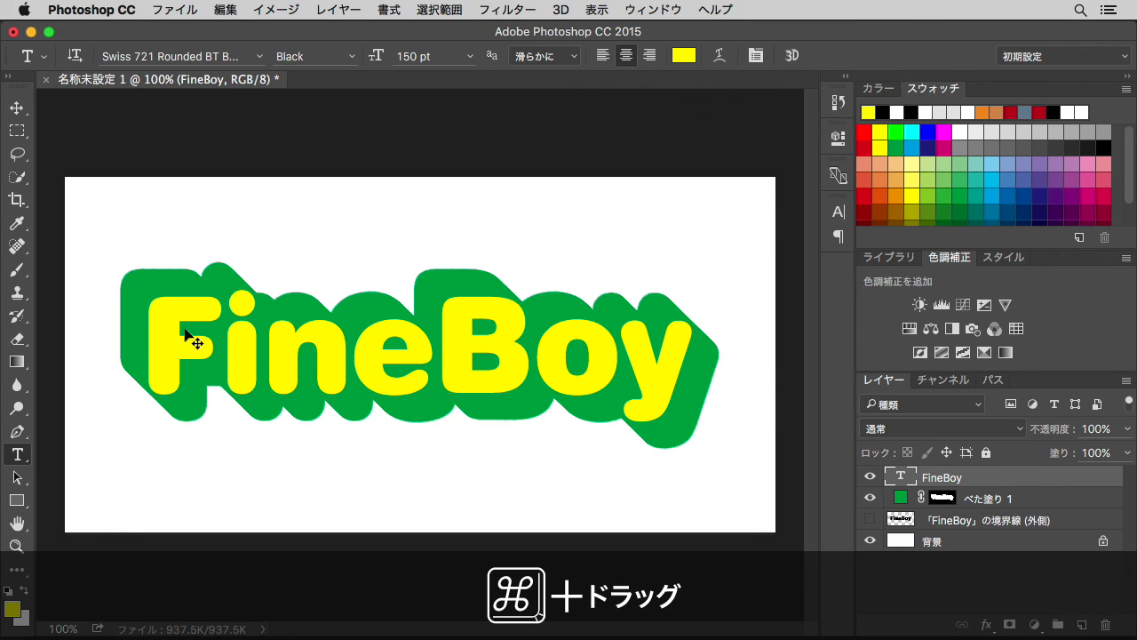
{"action": "left_click_drag", "start_coordinate": [186, 334], "coordinate": [140, 289]}
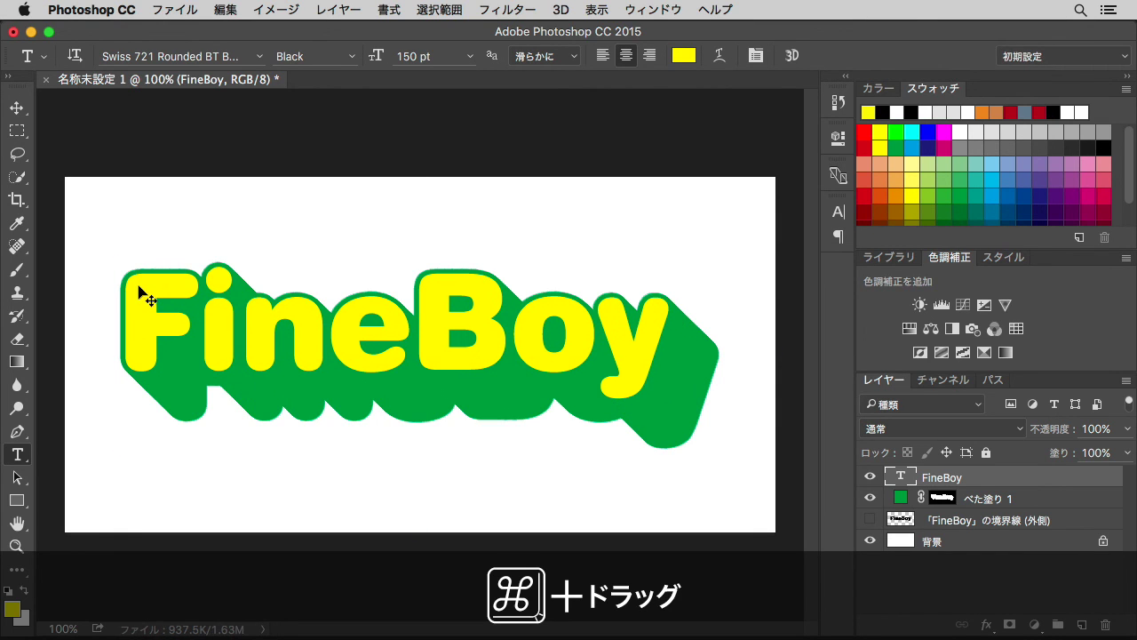